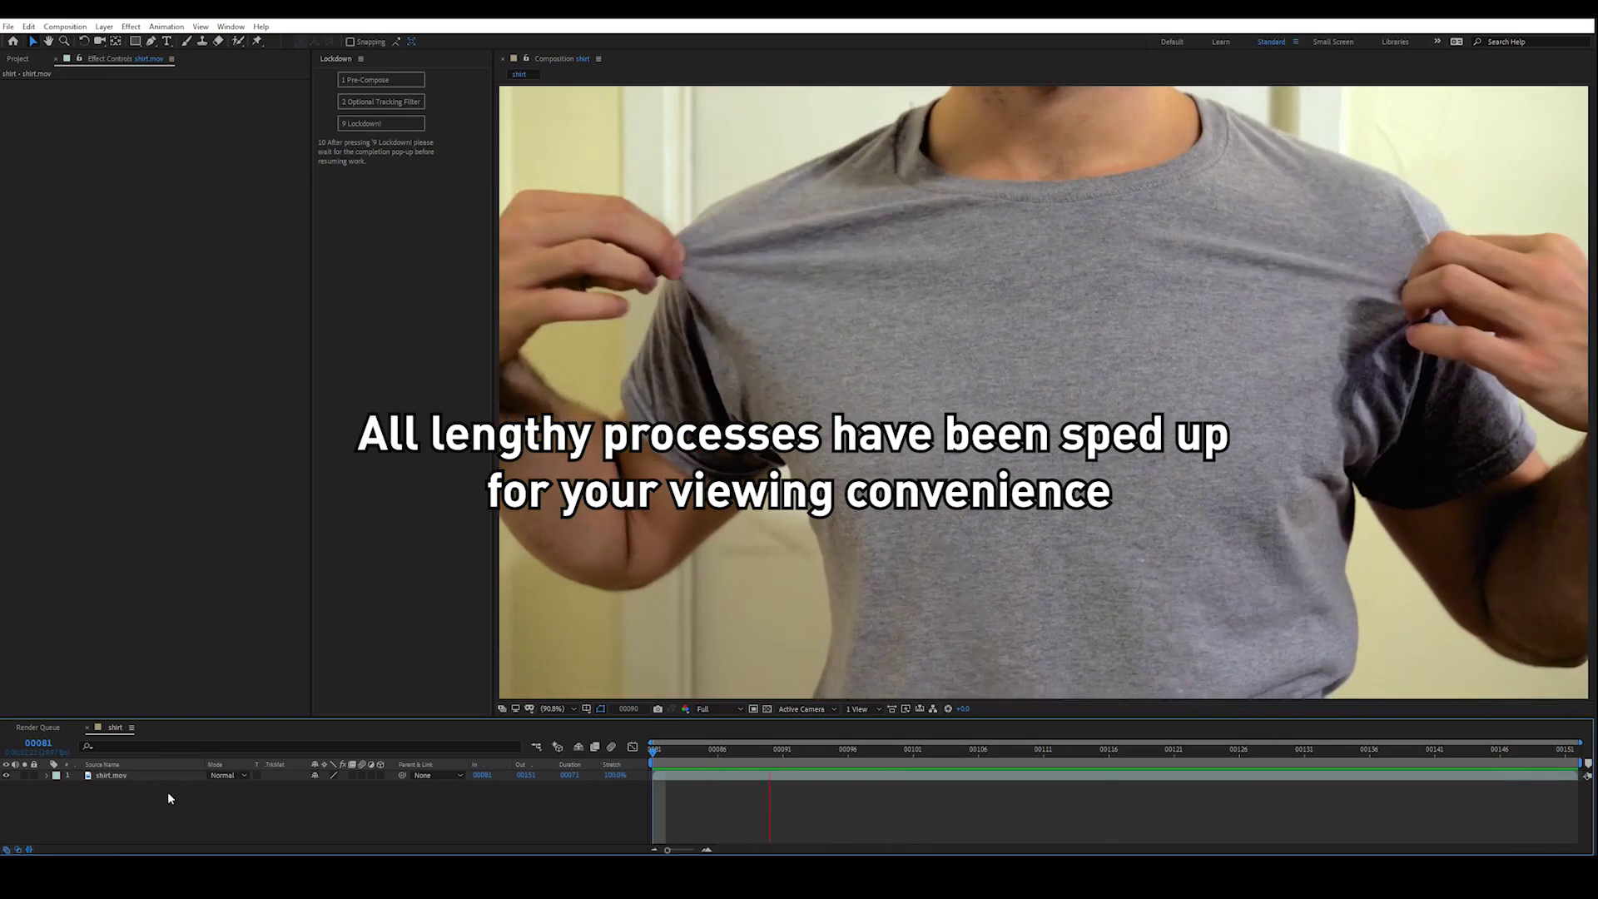
Preview the shirt.mov footage and pre-compose its layer with the Lockdown script
key("space")
left_click(653, 752)
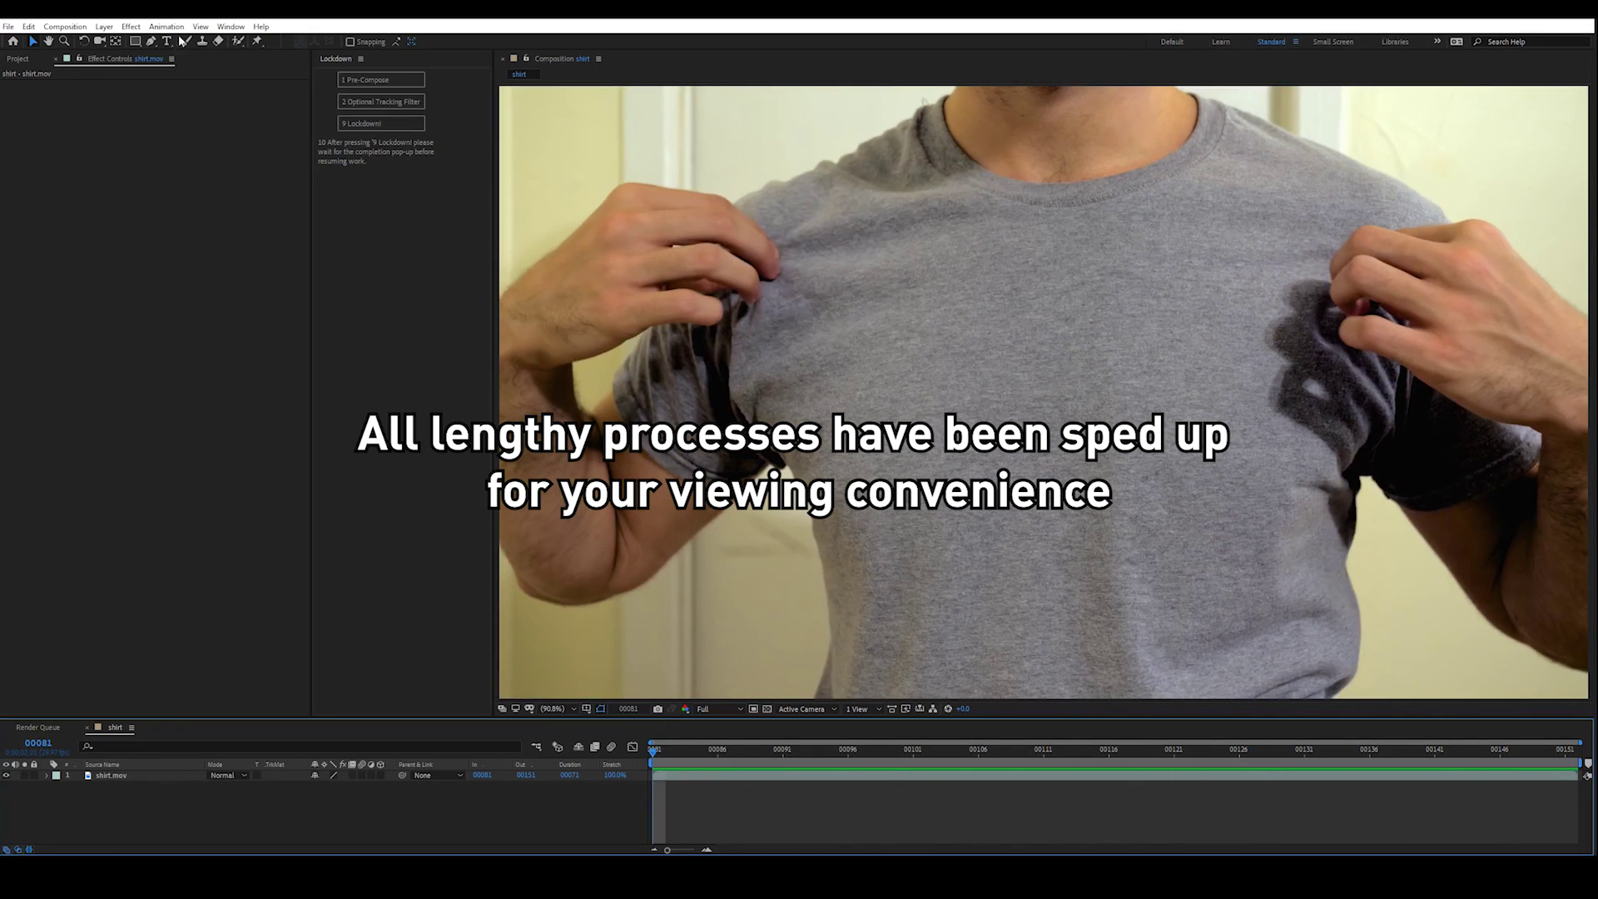
left_click(231, 27)
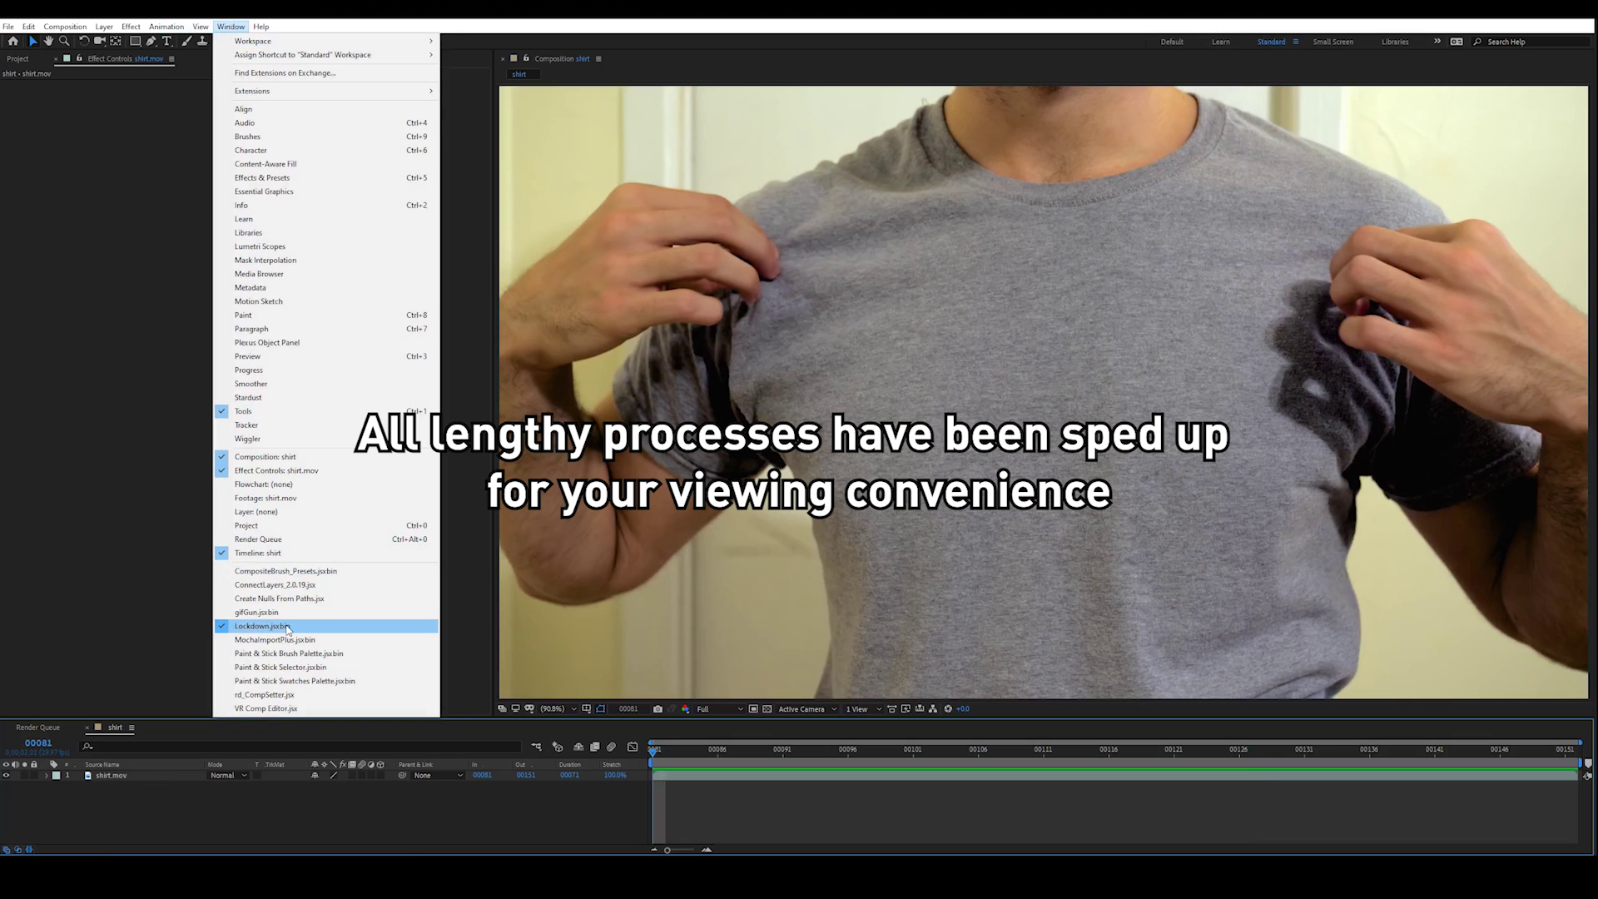
left_click(138, 293)
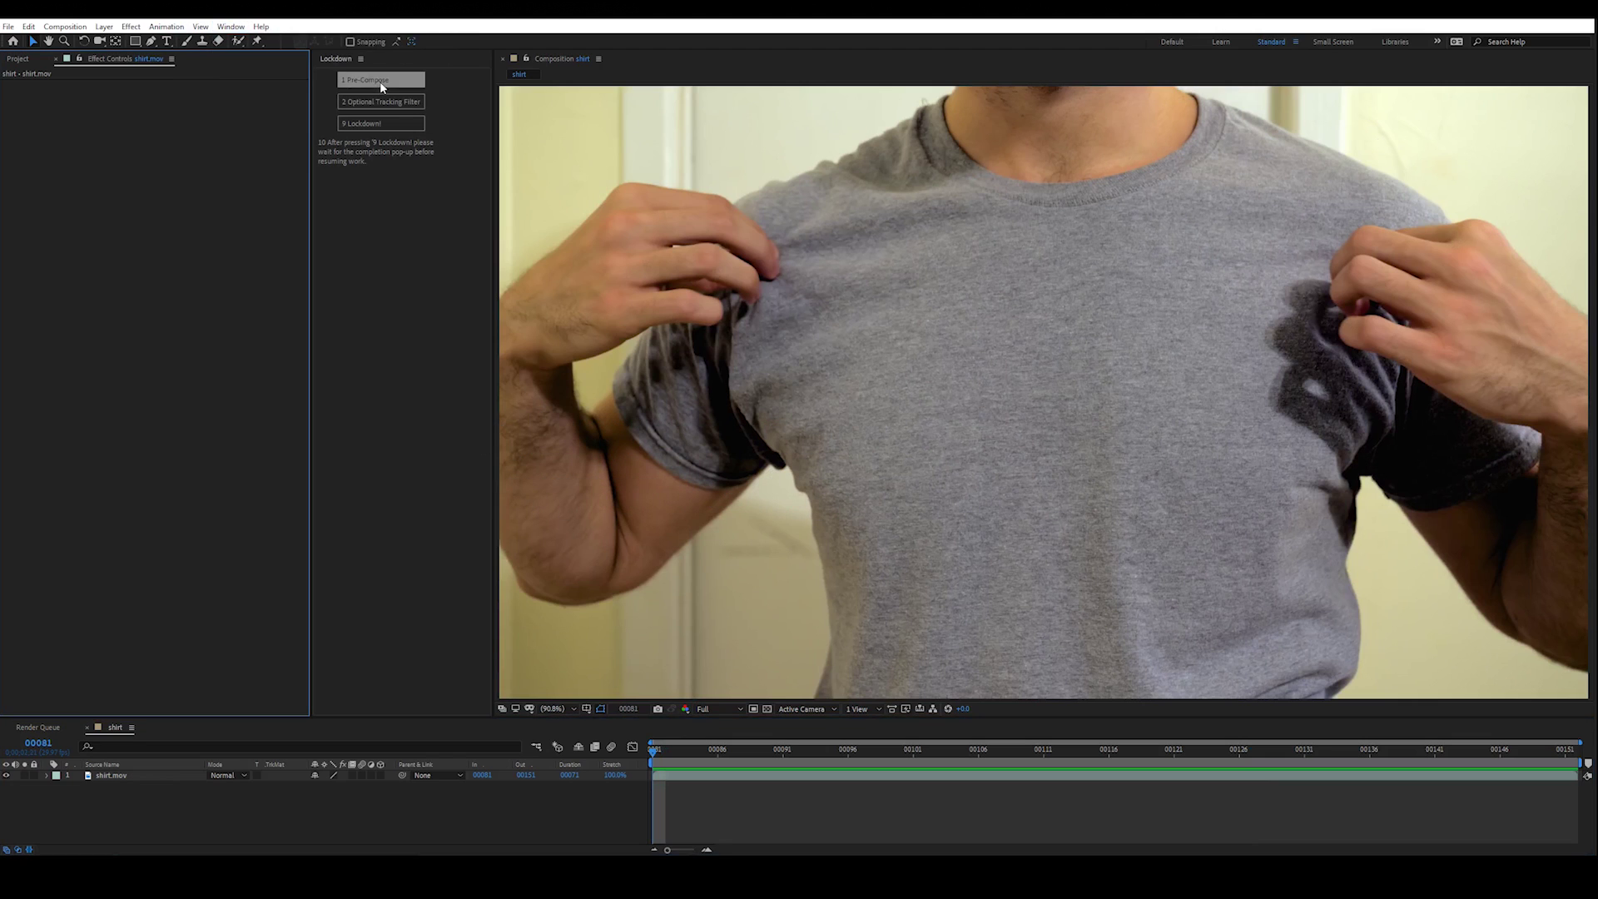
left_click(766, 775)
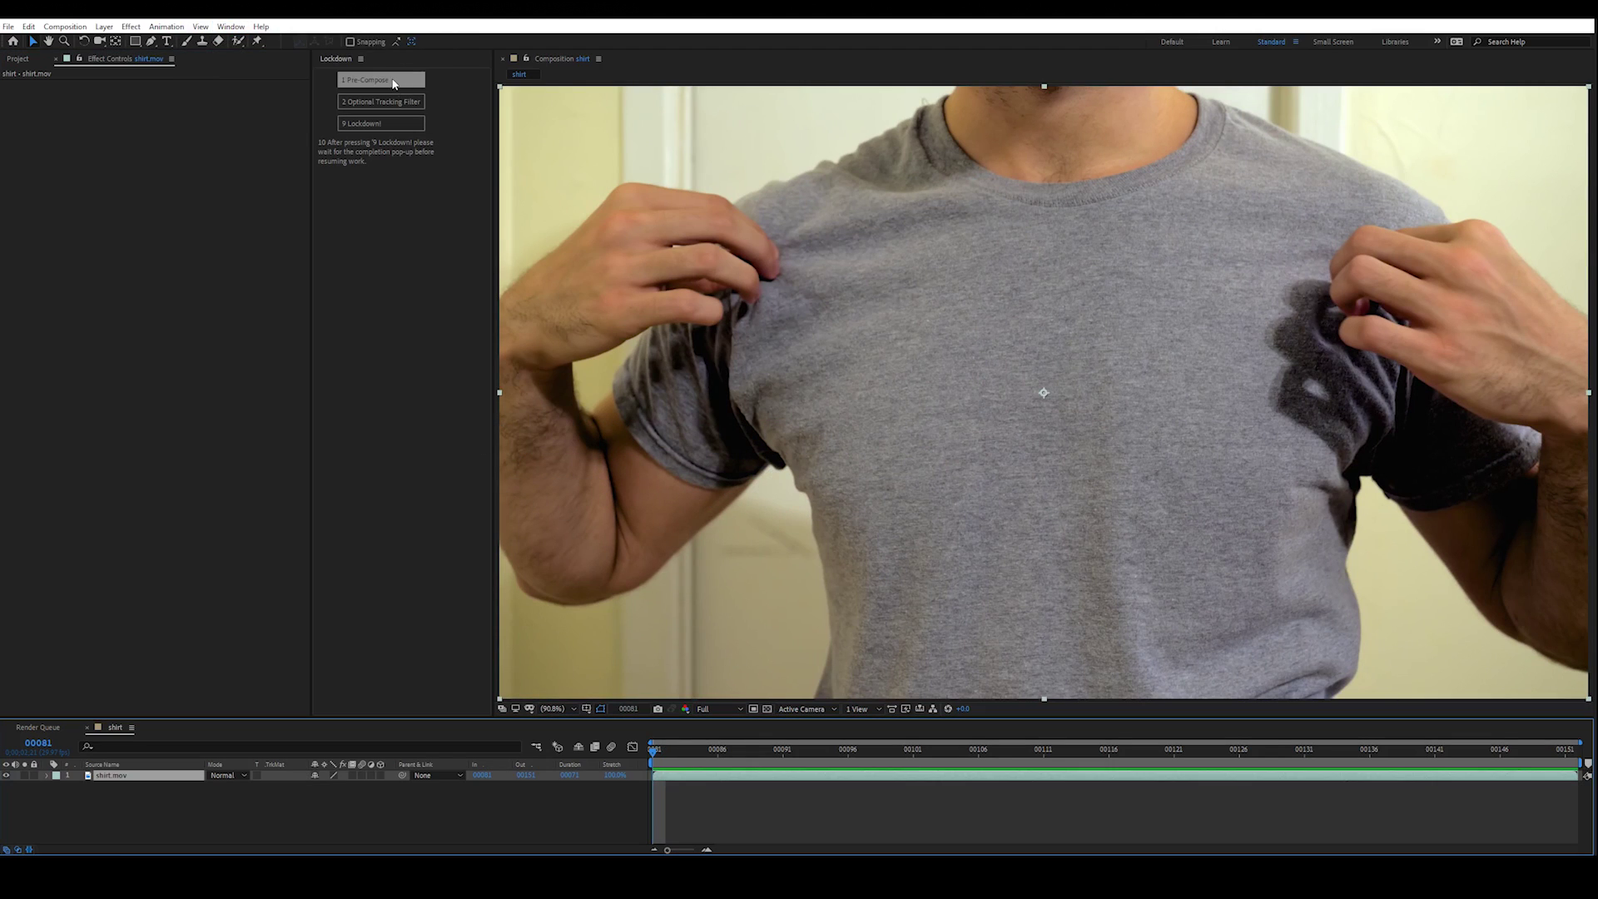
left_click(393, 81)
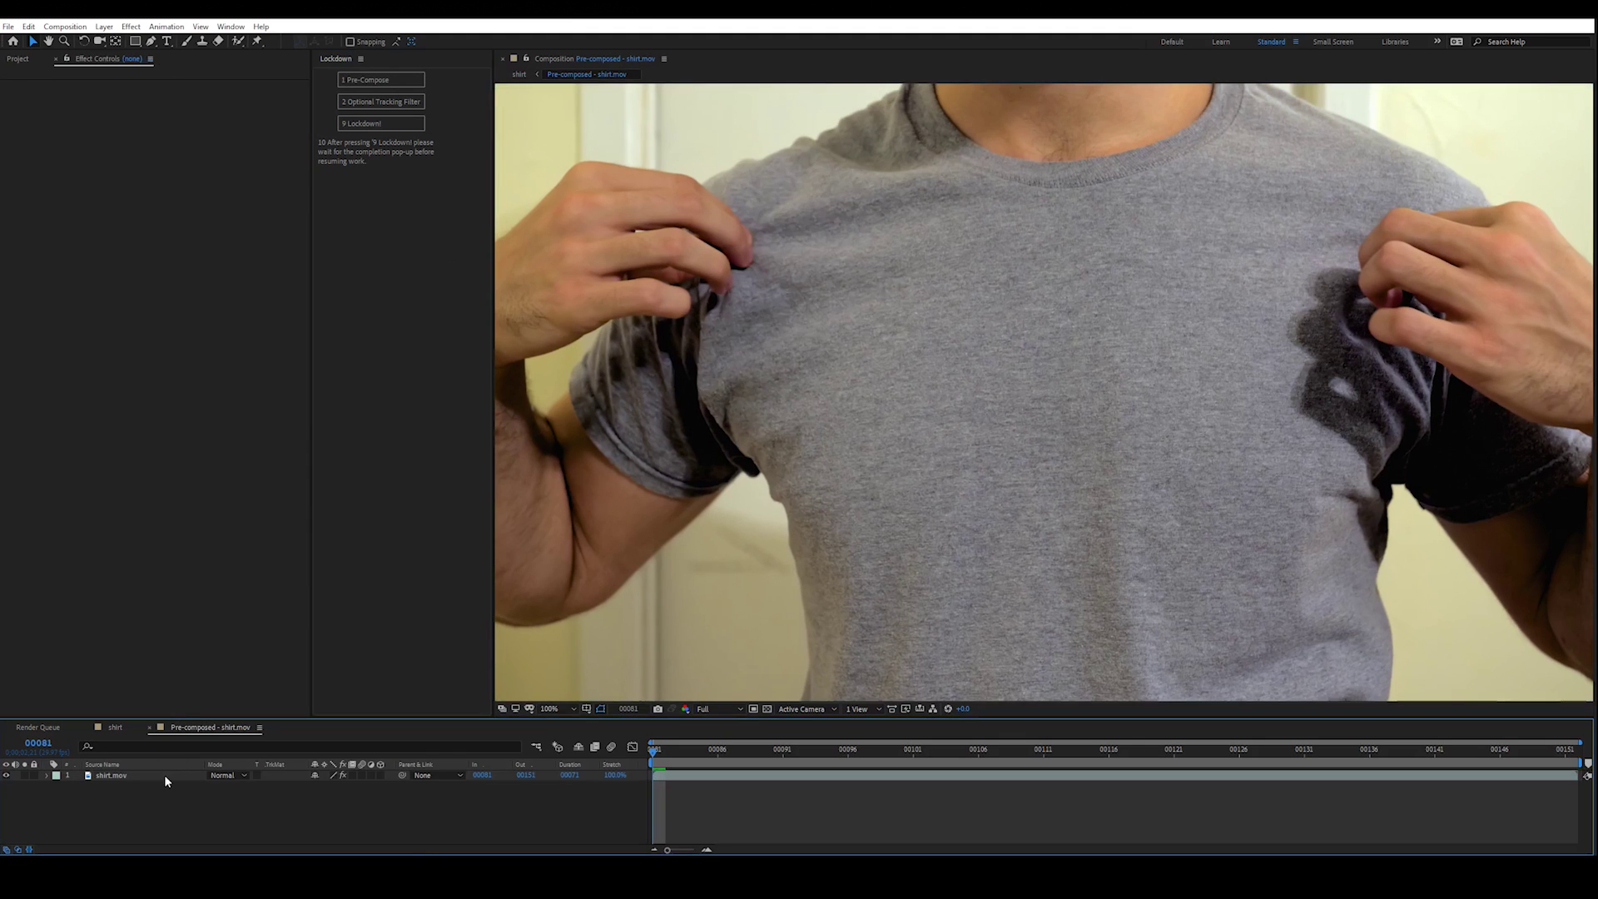
Apply Lockdown's optional tracking filter to the shirt.mov layer inside the pre-composition
left_click(163, 774)
left_click(41, 85)
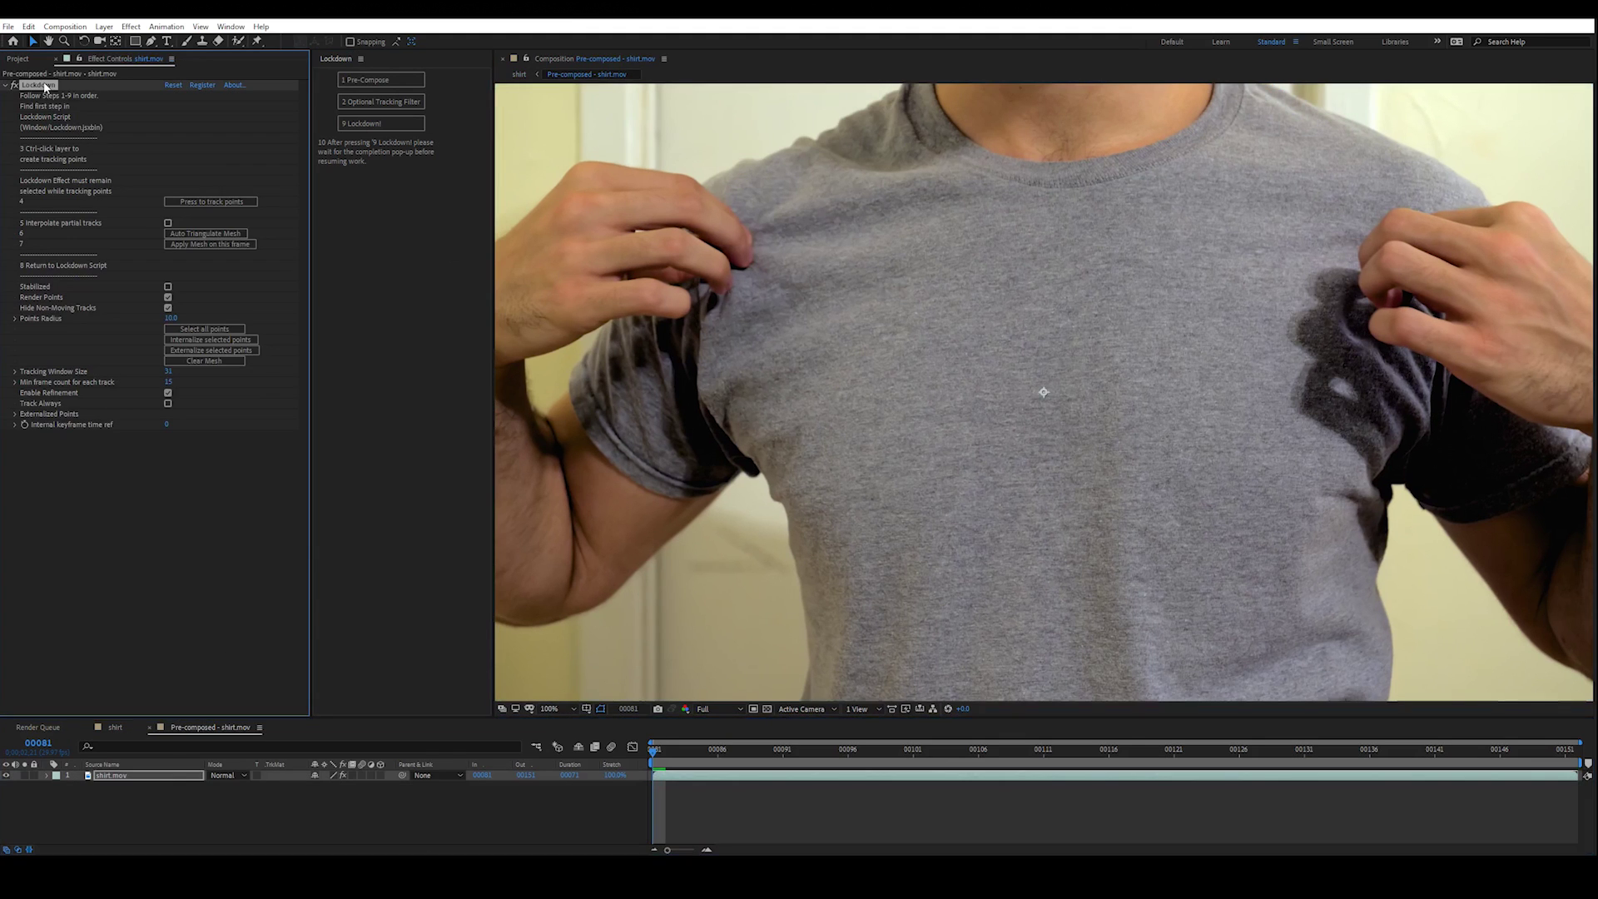
left_click(393, 107)
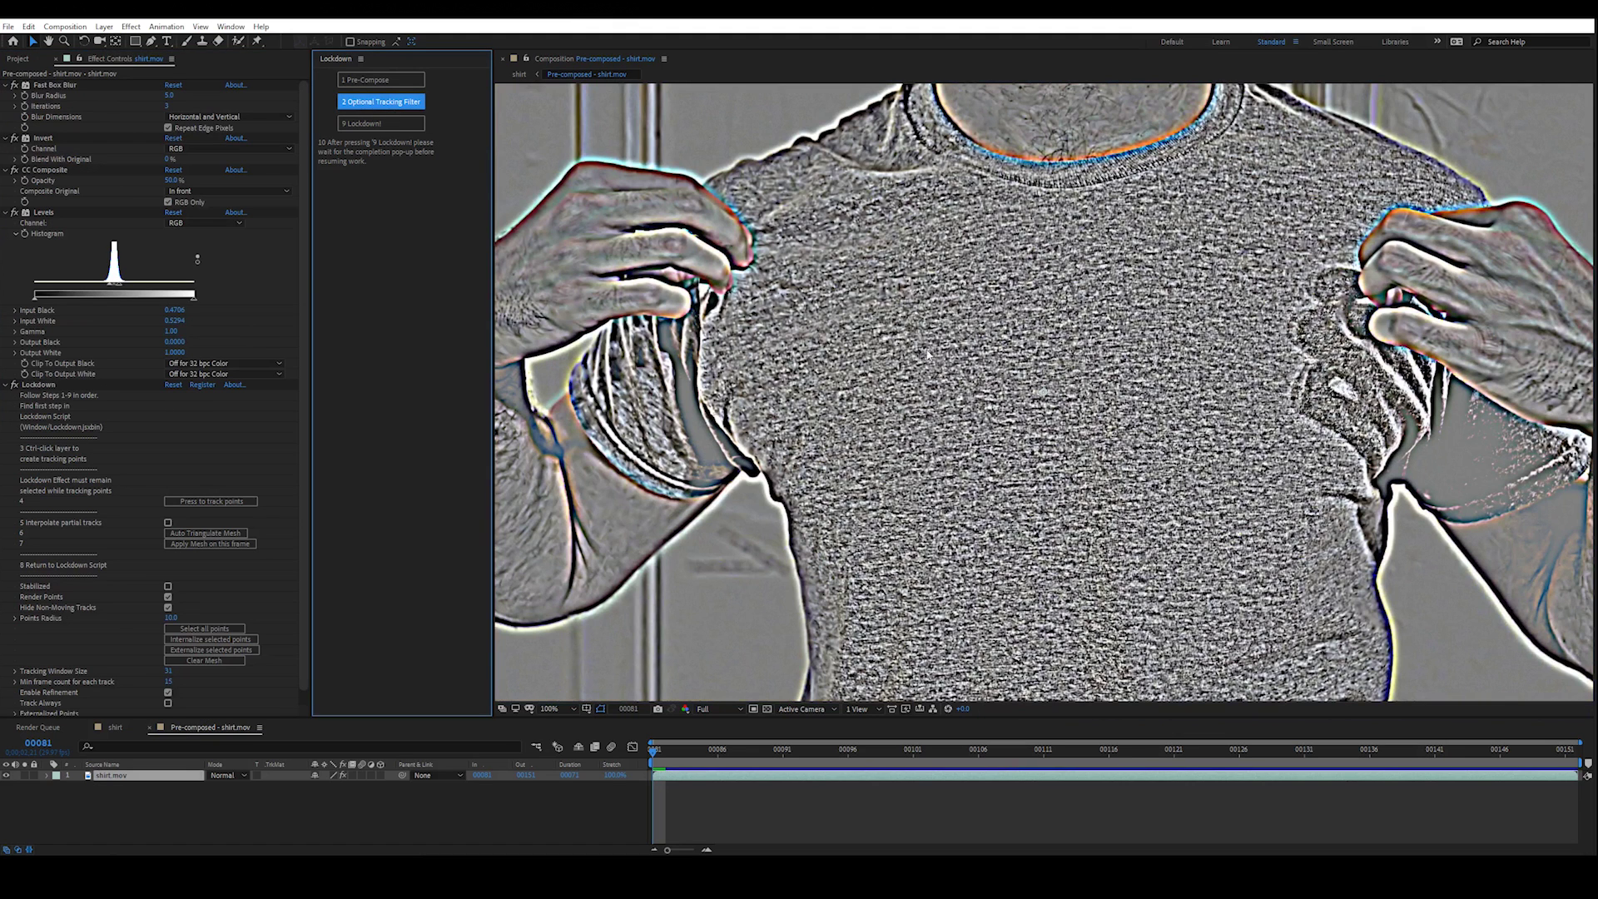
With the Lockdown effect selected, create four adjoining grids of tracking points covering the shirt's chest and belly, plus extra points along the upper chest
left_click(40, 386)
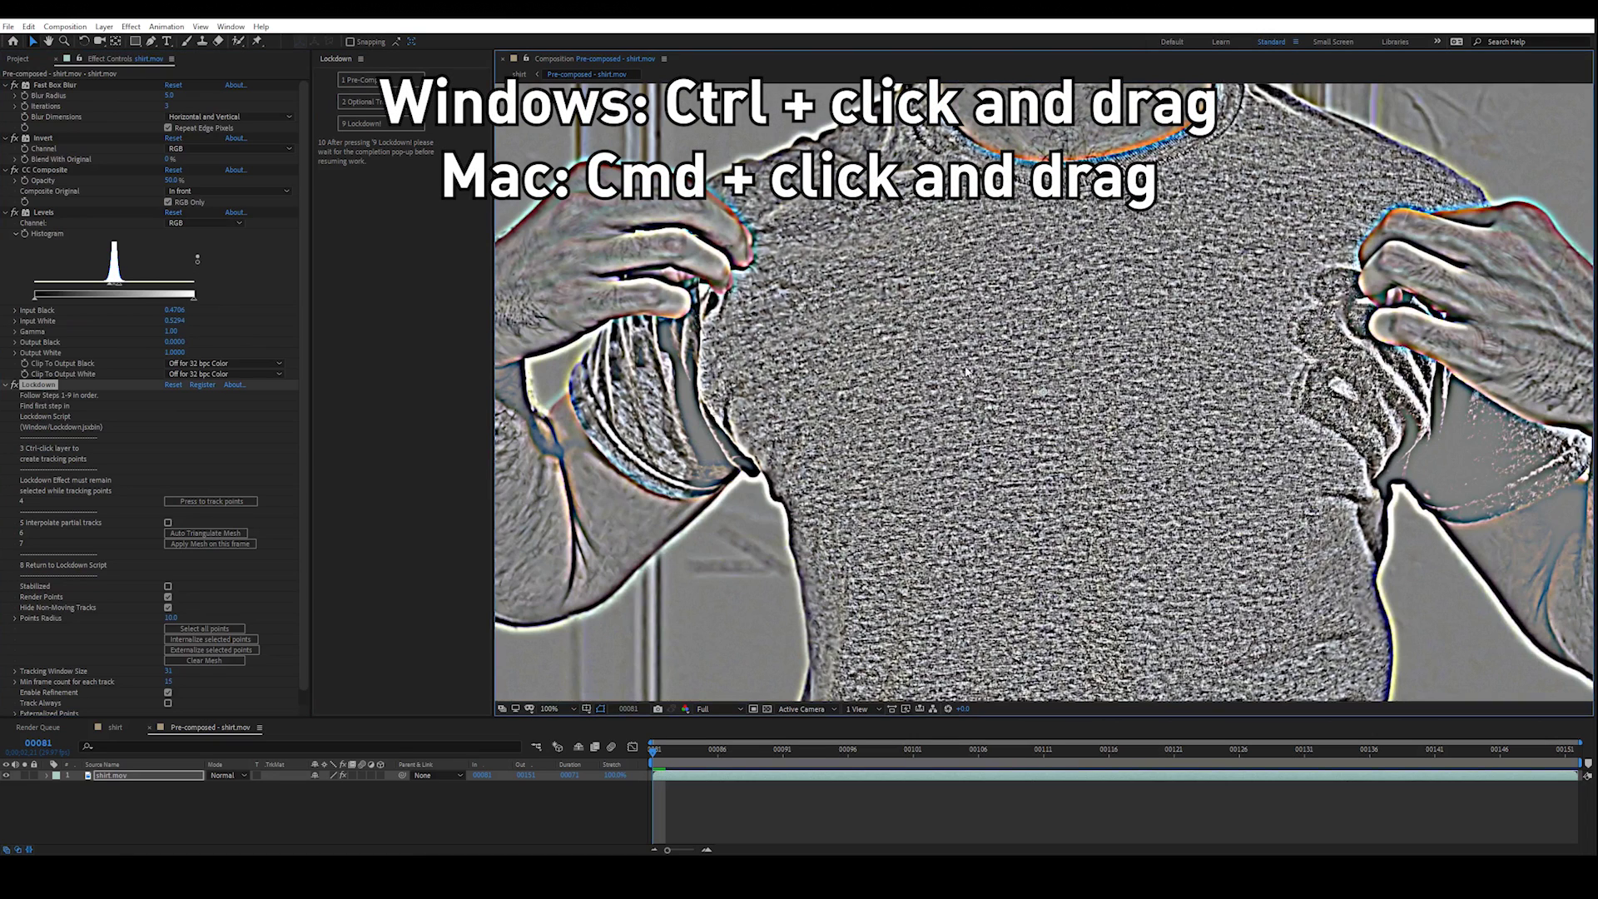
left_click_drag(826, 239, 1066, 515)
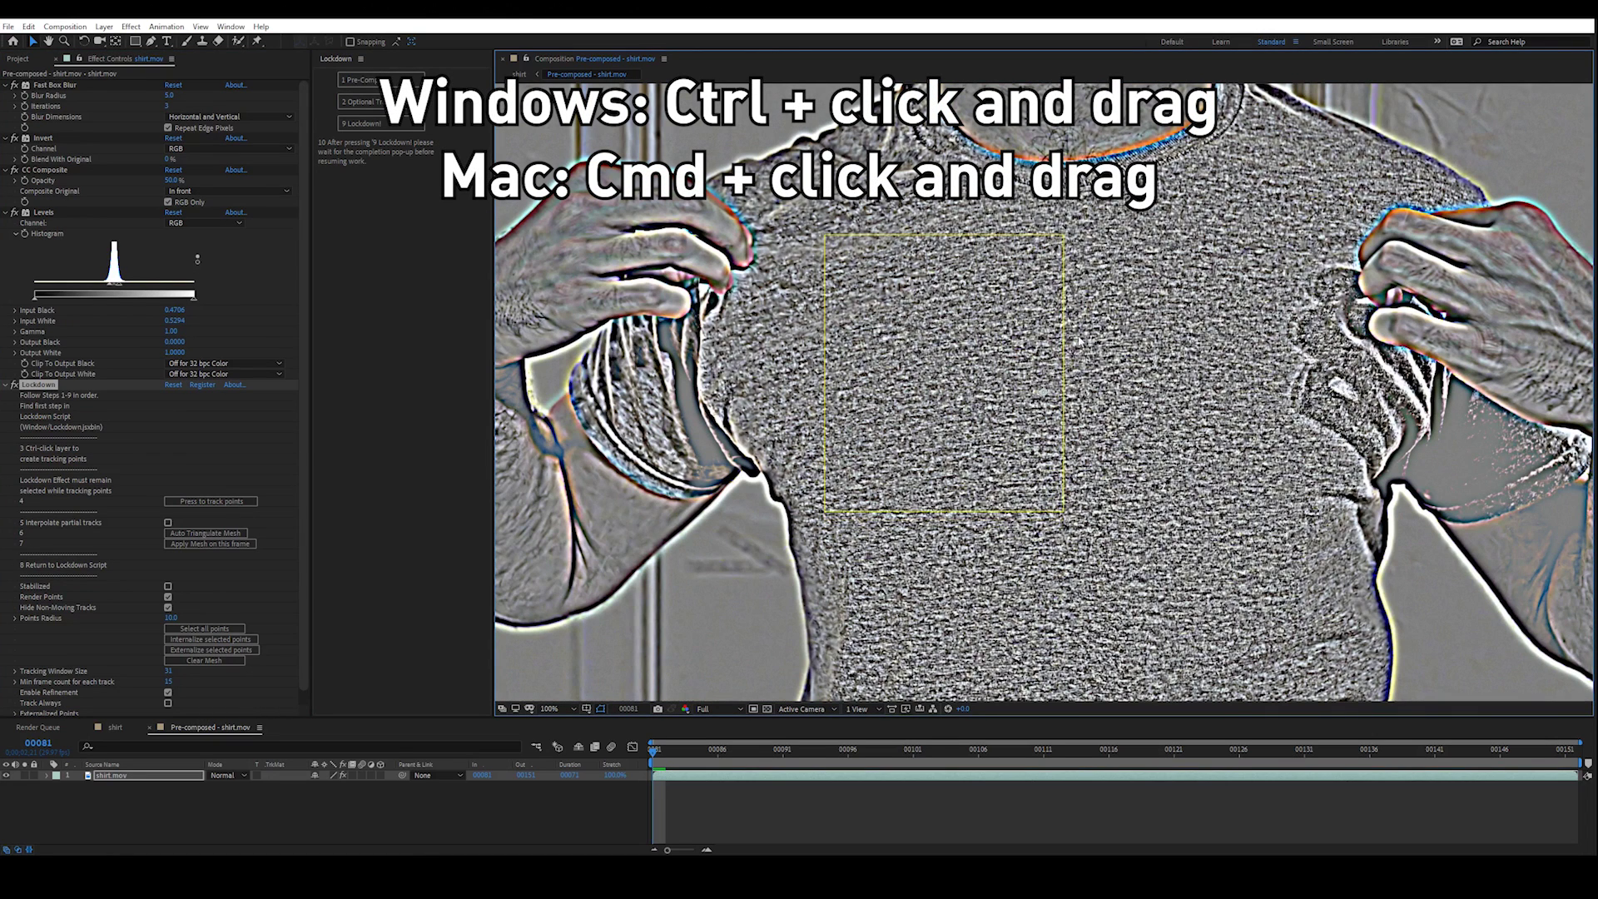
left_click_drag(1044, 235, 1303, 510)
left_click_drag(844, 480, 1028, 681)
left_click_drag(1041, 493, 1314, 690)
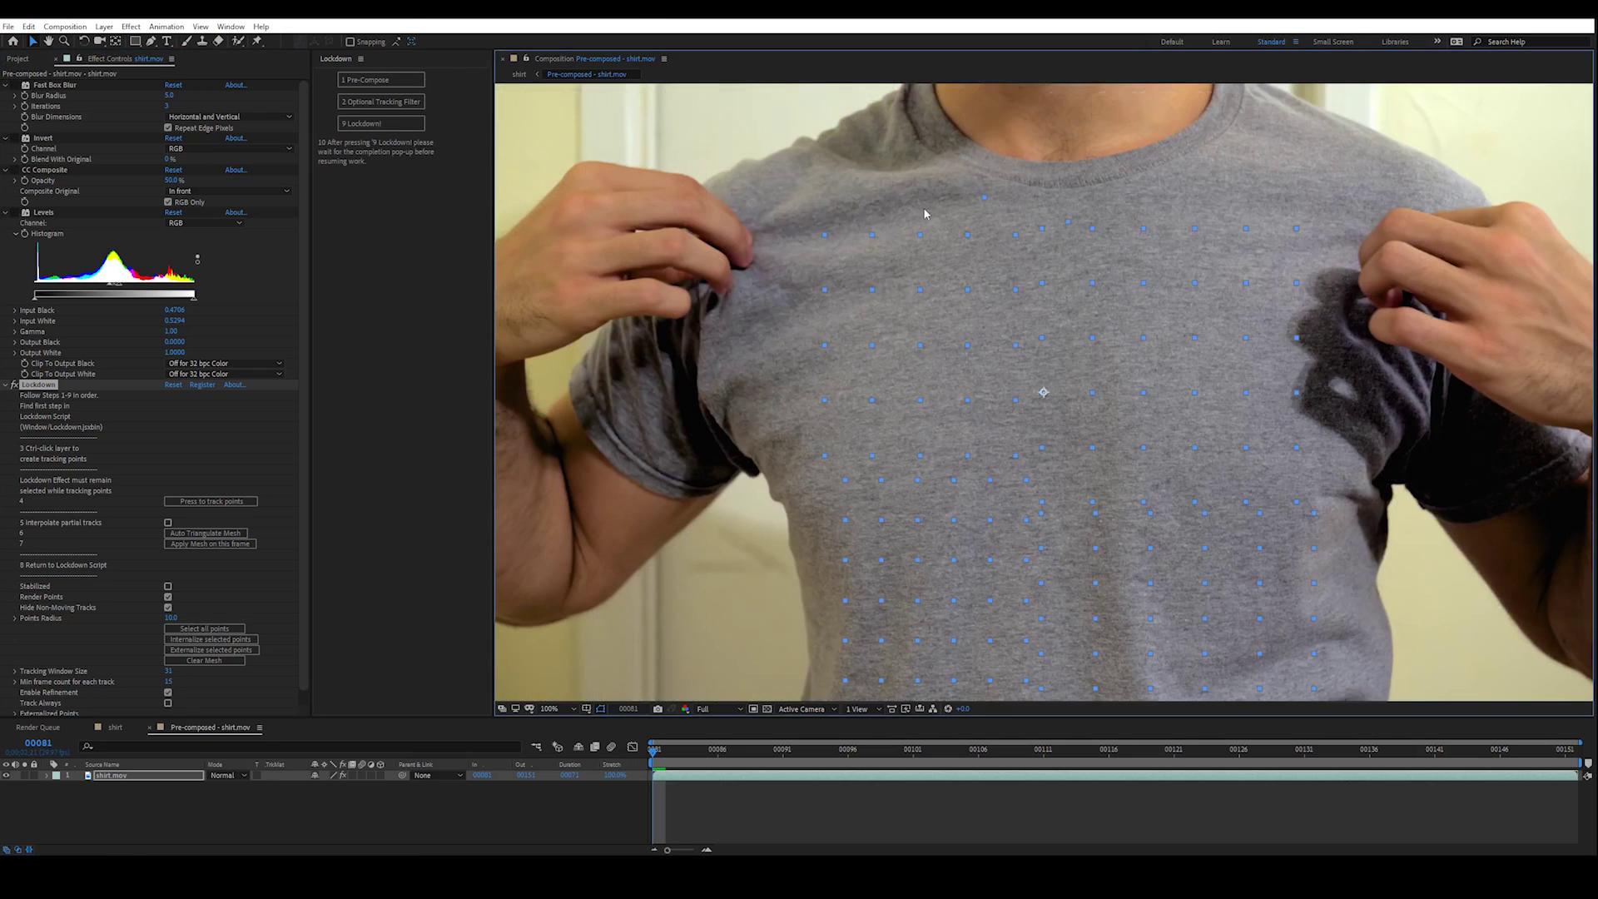
left_click(861, 211, "ctrl")
Turn on the filter effects from Fast Box Blur to Levels and track the Lockdown points through the clip
left_click(40, 213)
left_click_drag(13, 218, 16, 75)
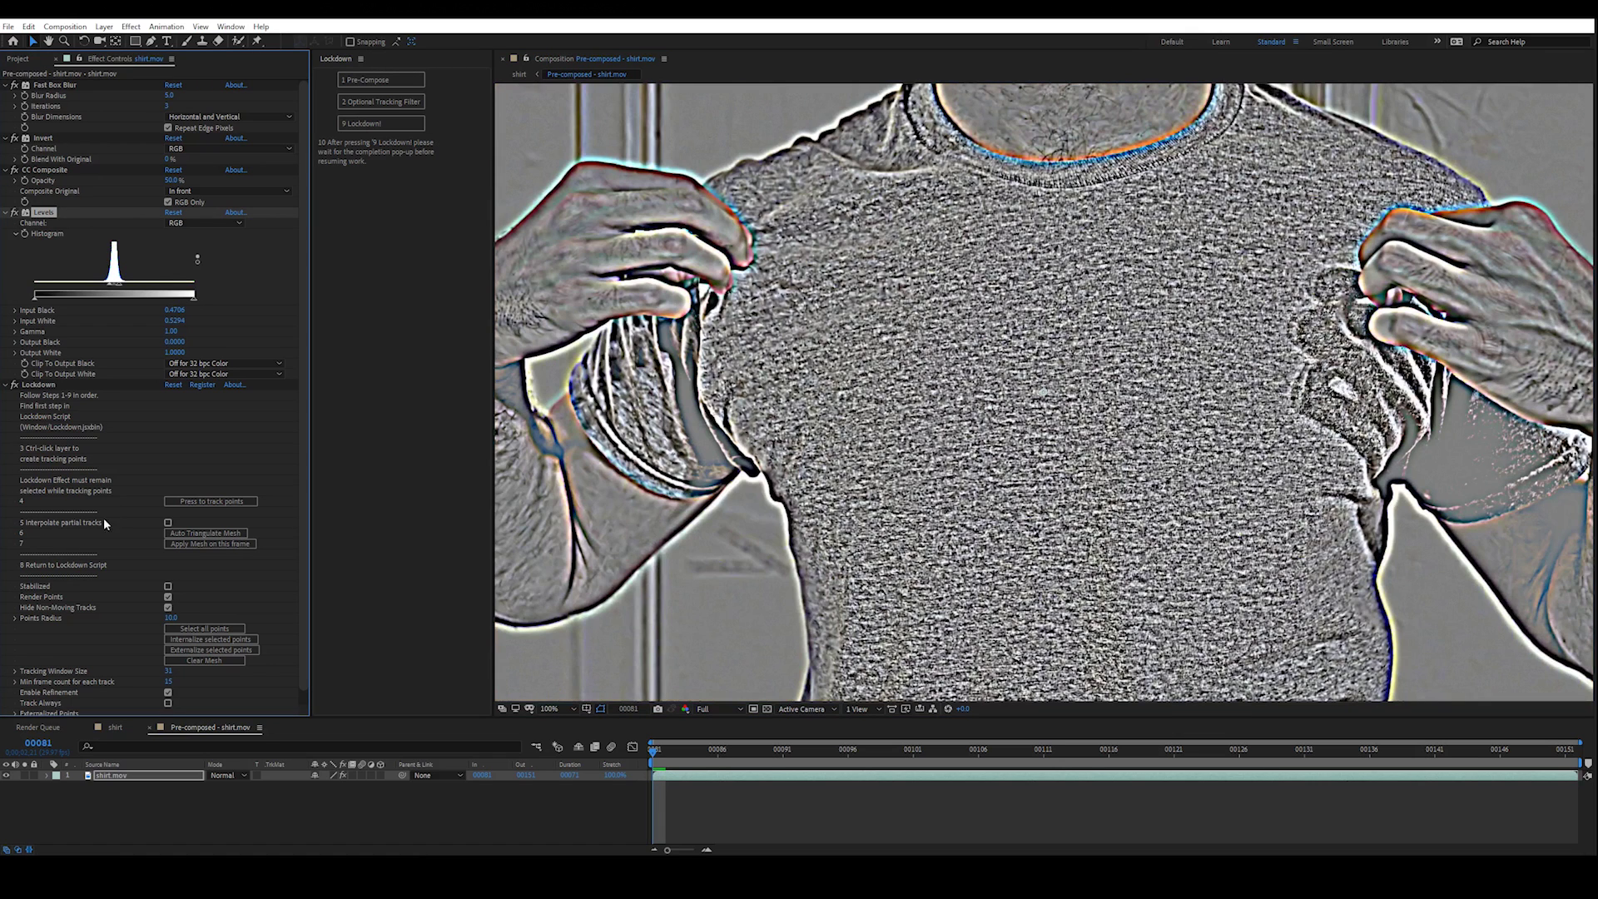
left_click(180, 503)
left_click(42, 383)
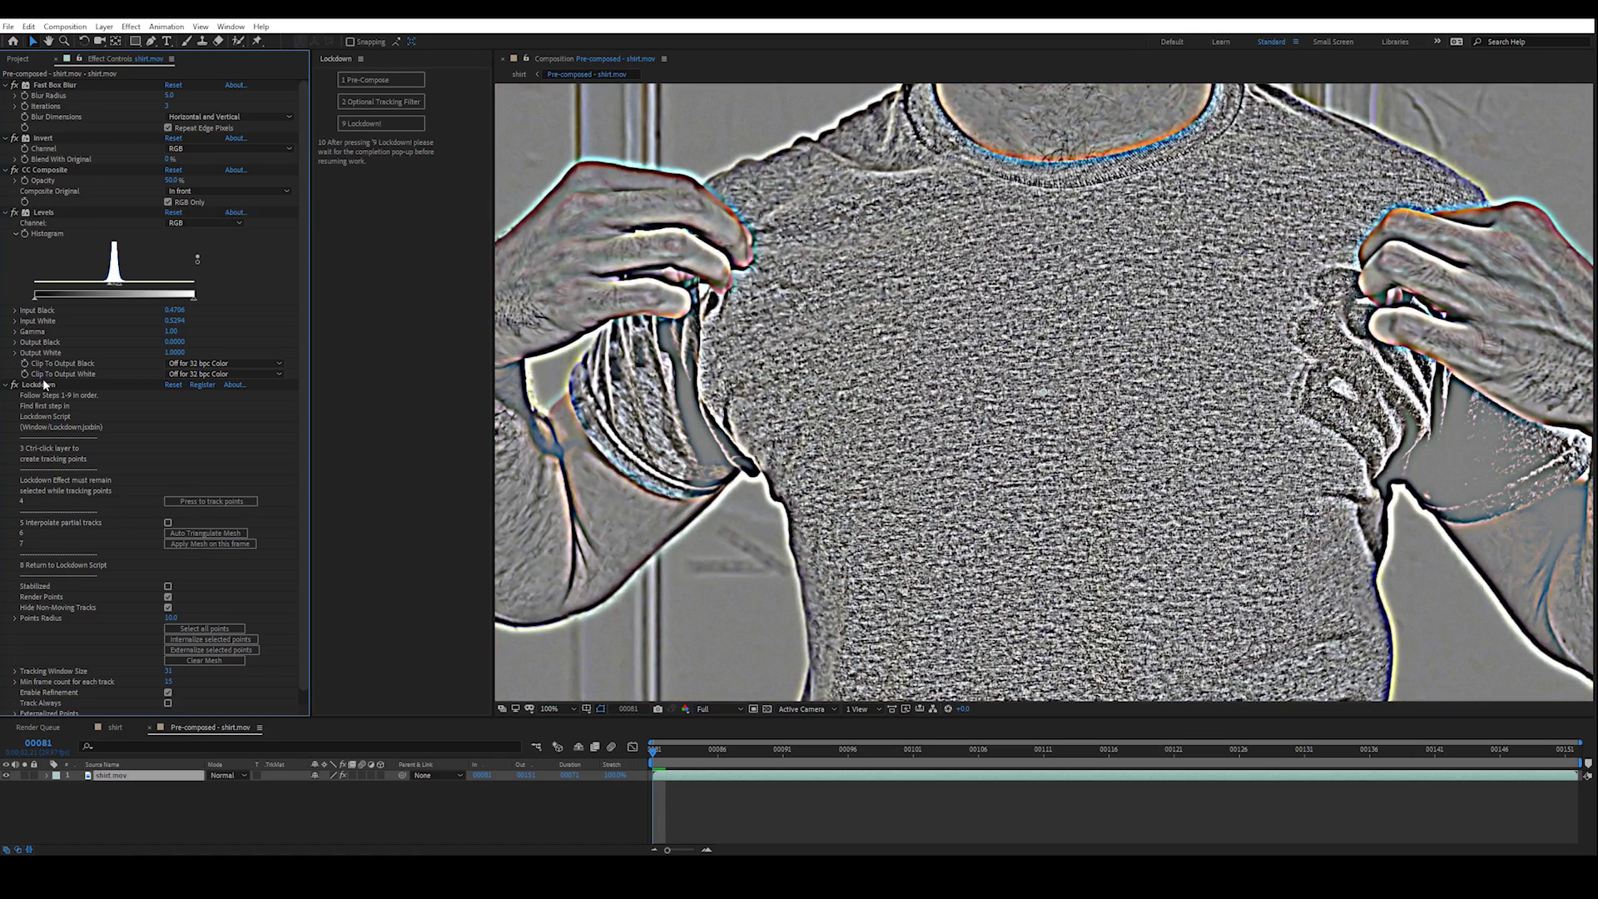
left_click(214, 502)
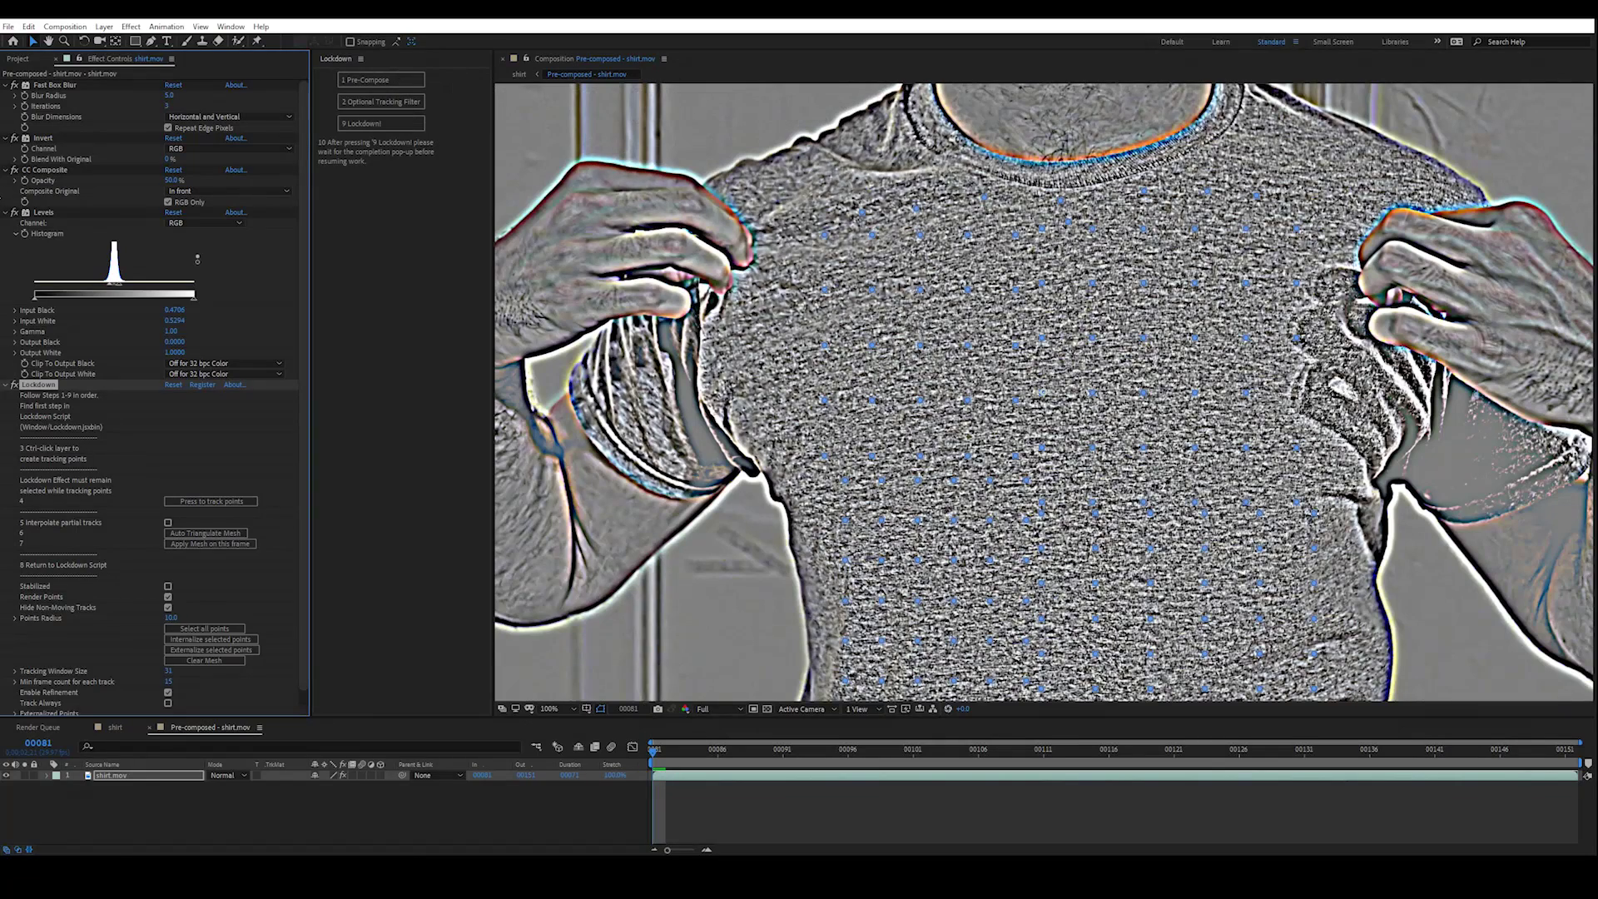
Turn off the filter effects above Lockdown and play back the clip to review the tracked points
left_click_drag(15, 212, 23, 83)
left_click(733, 819)
key("space")
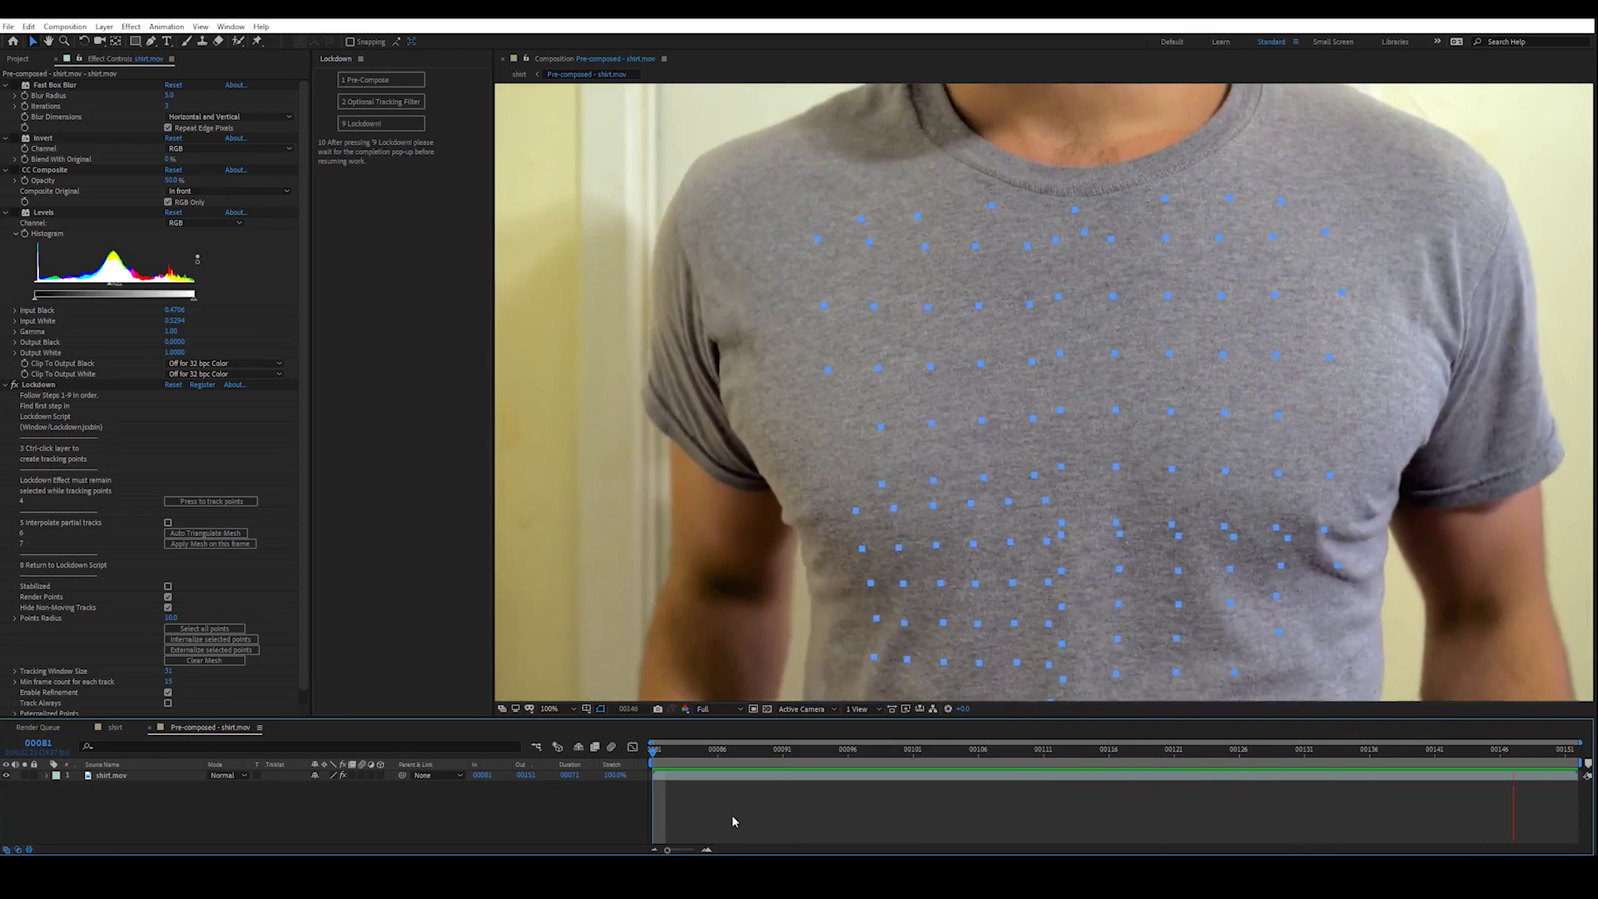
key("space")
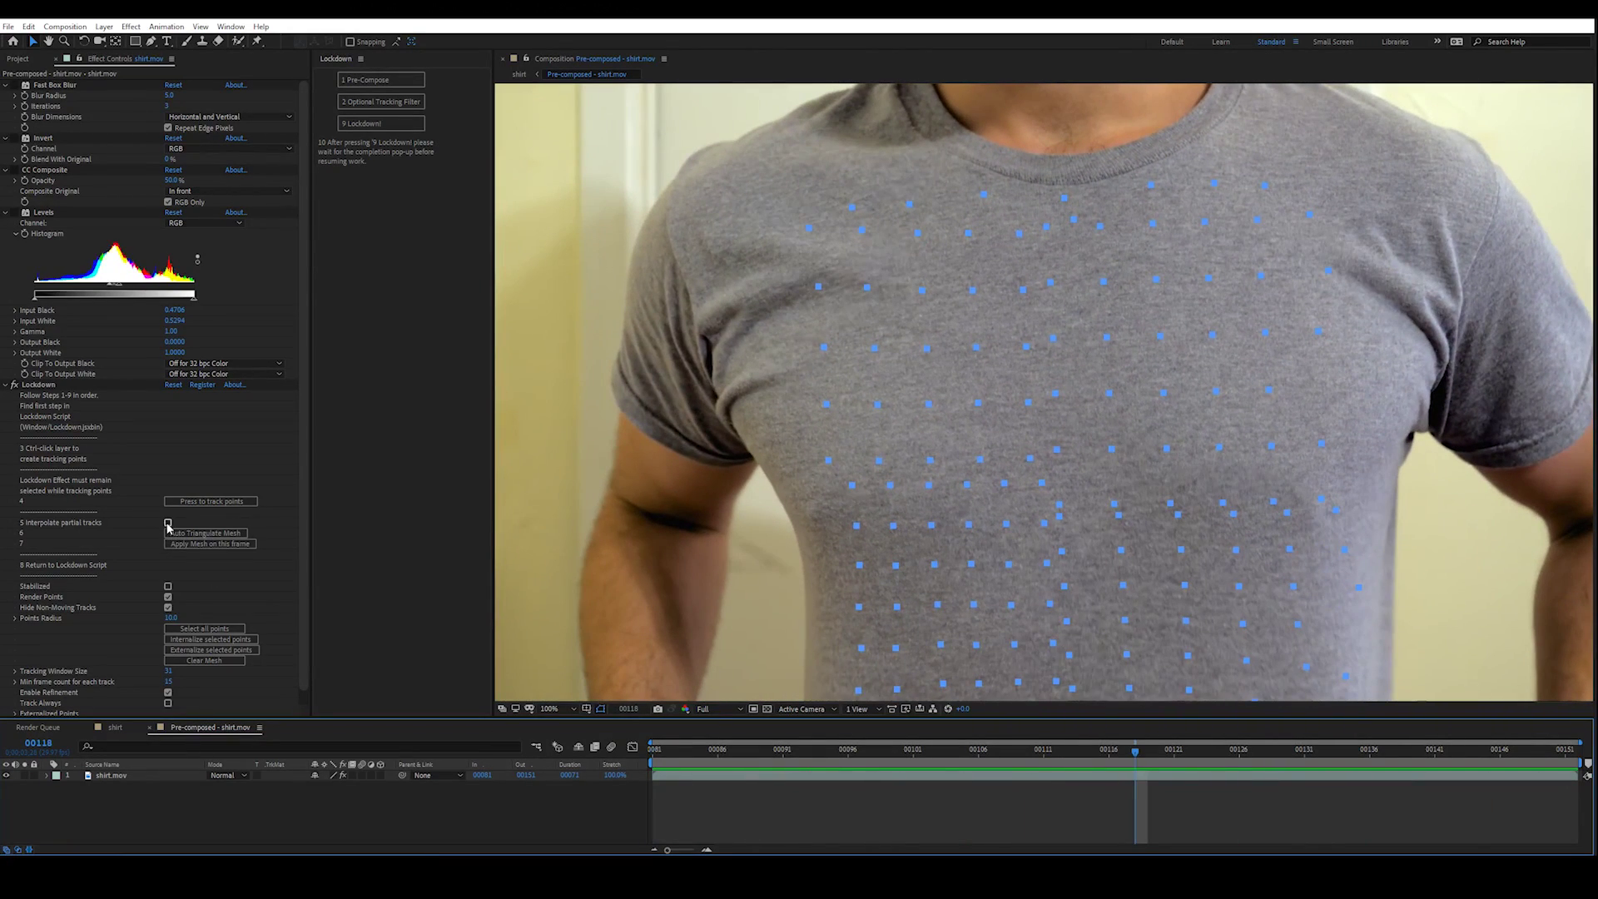
Enable Interpolate partial tracks in the Lockdown effect and play back the clip to check the points
left_click(168, 524)
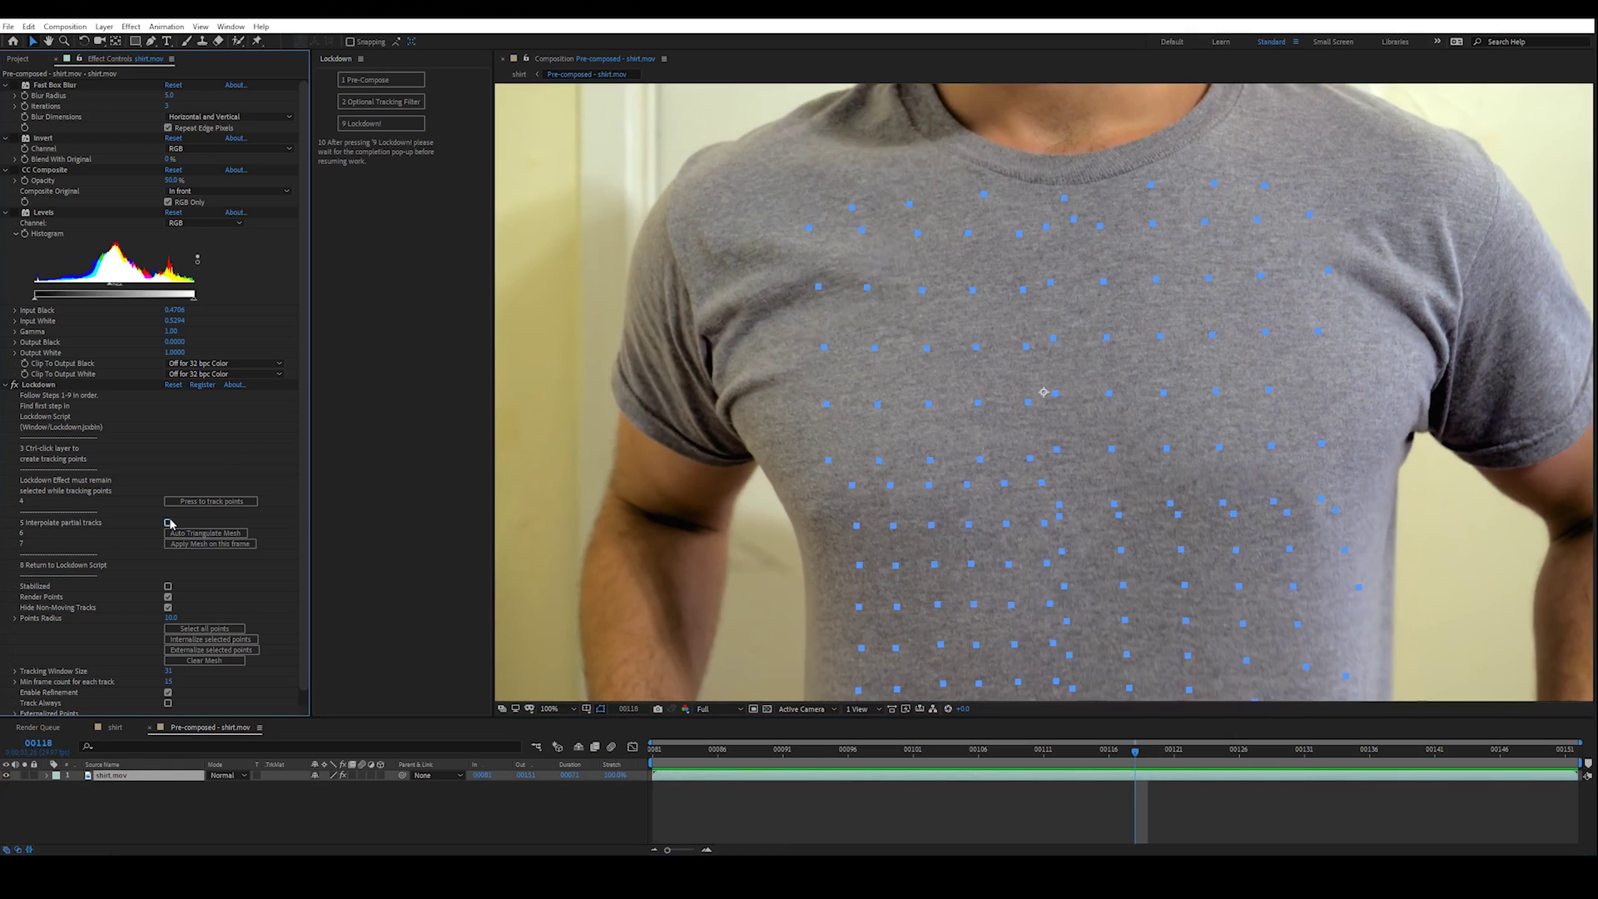
left_click(169, 523)
left_click(929, 760)
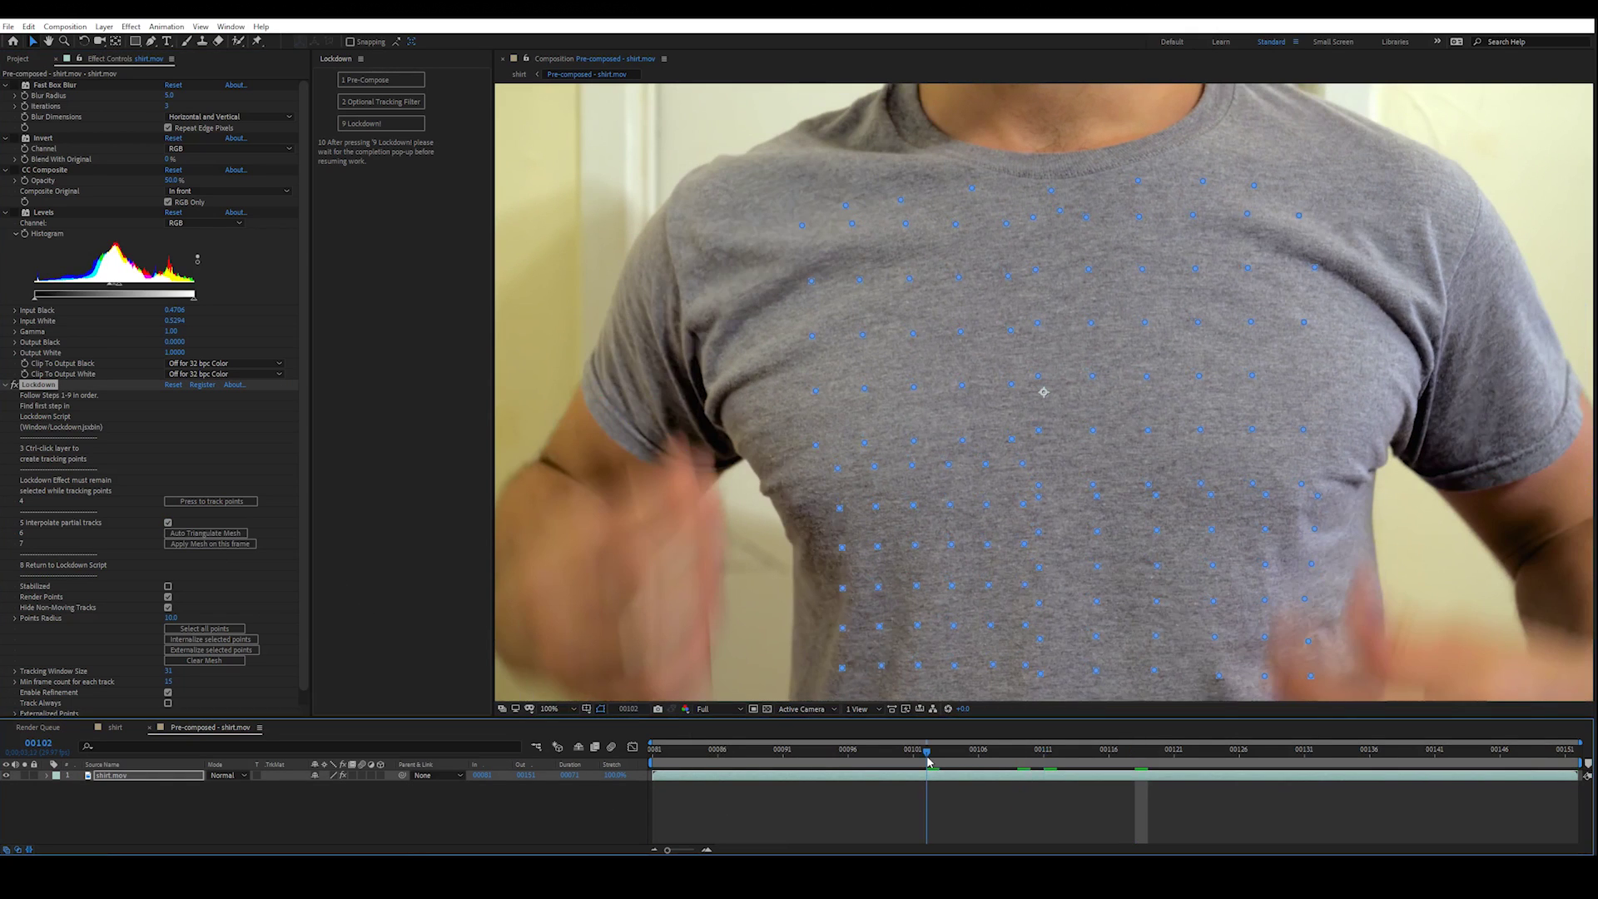
key("space")
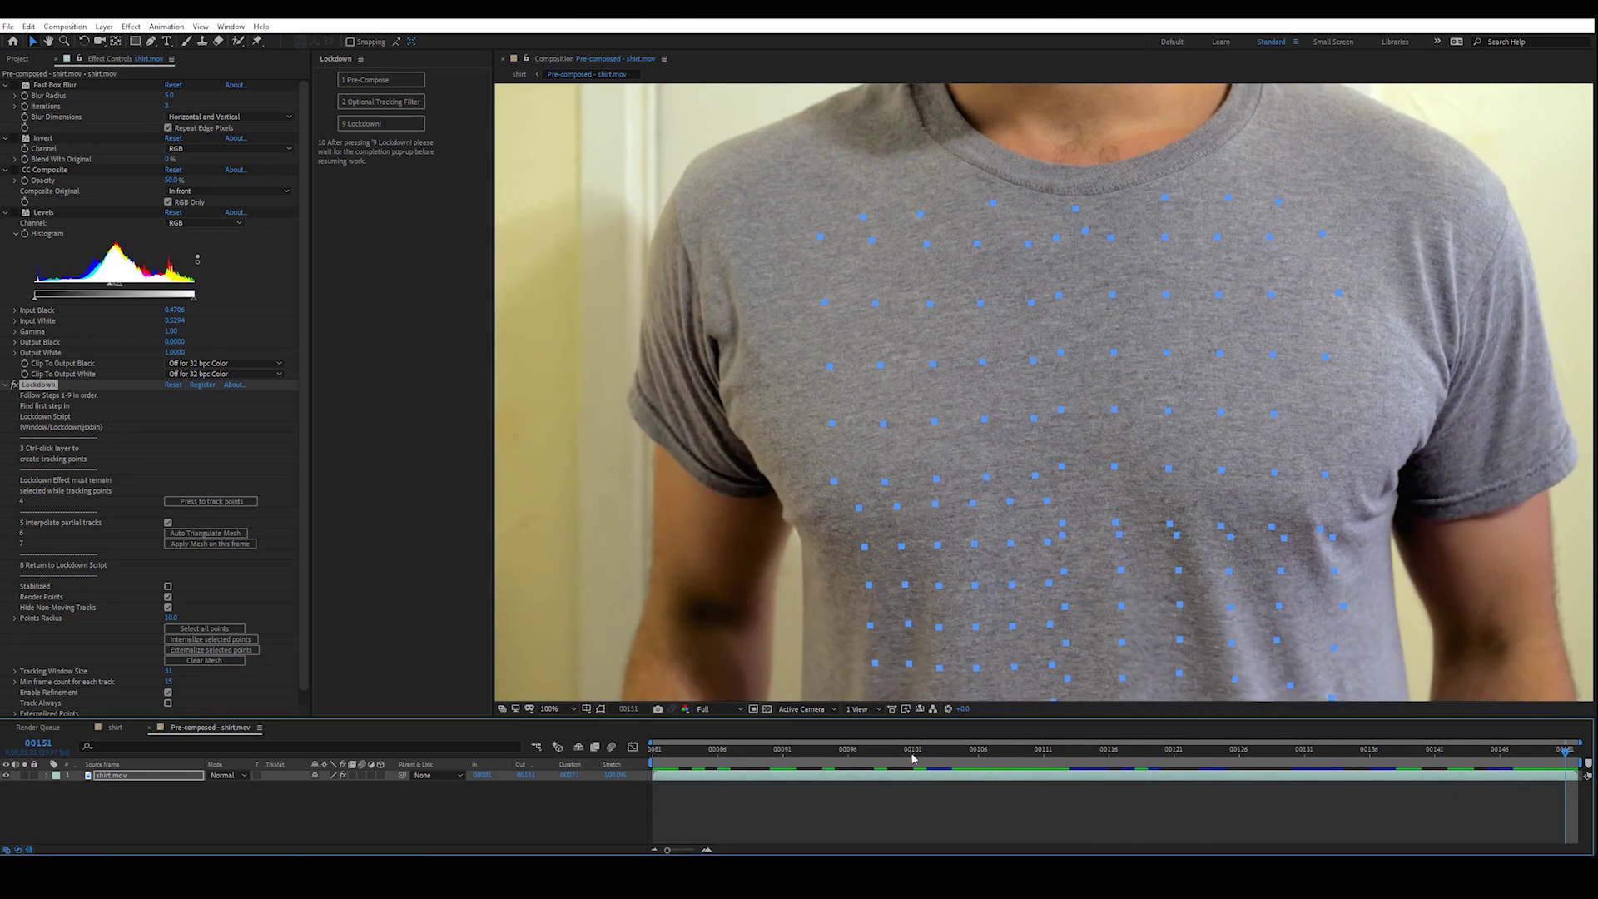
Auto-triangulate the mesh, apply it on frame 151, and play back the stabilized shirt
left_click(240, 502)
left_click(210, 537)
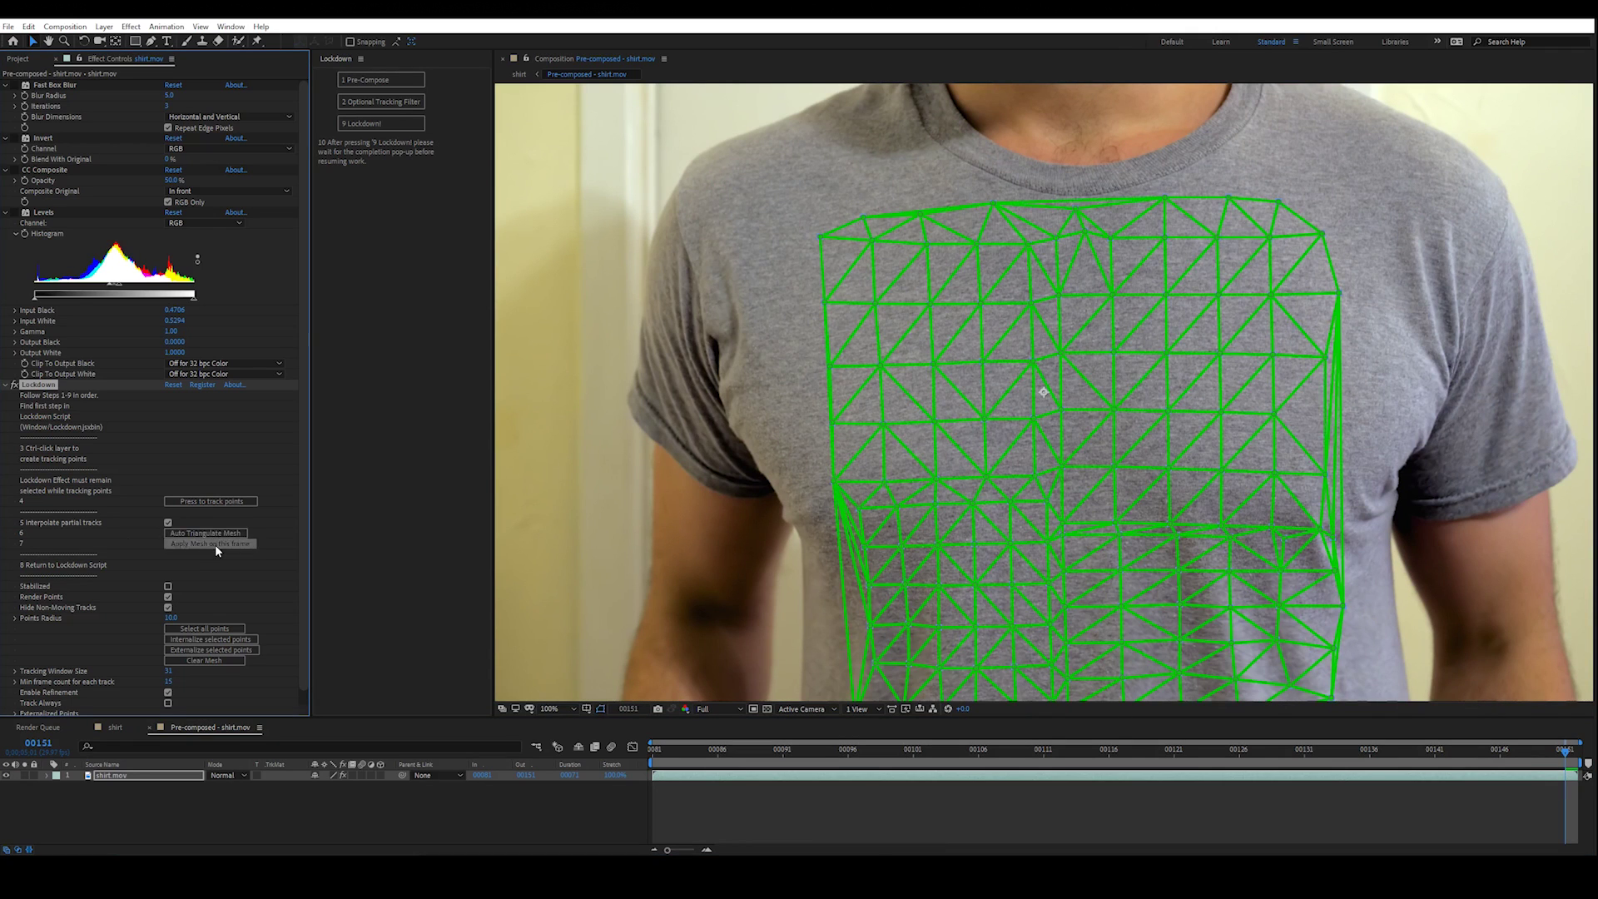
left_click(215, 545)
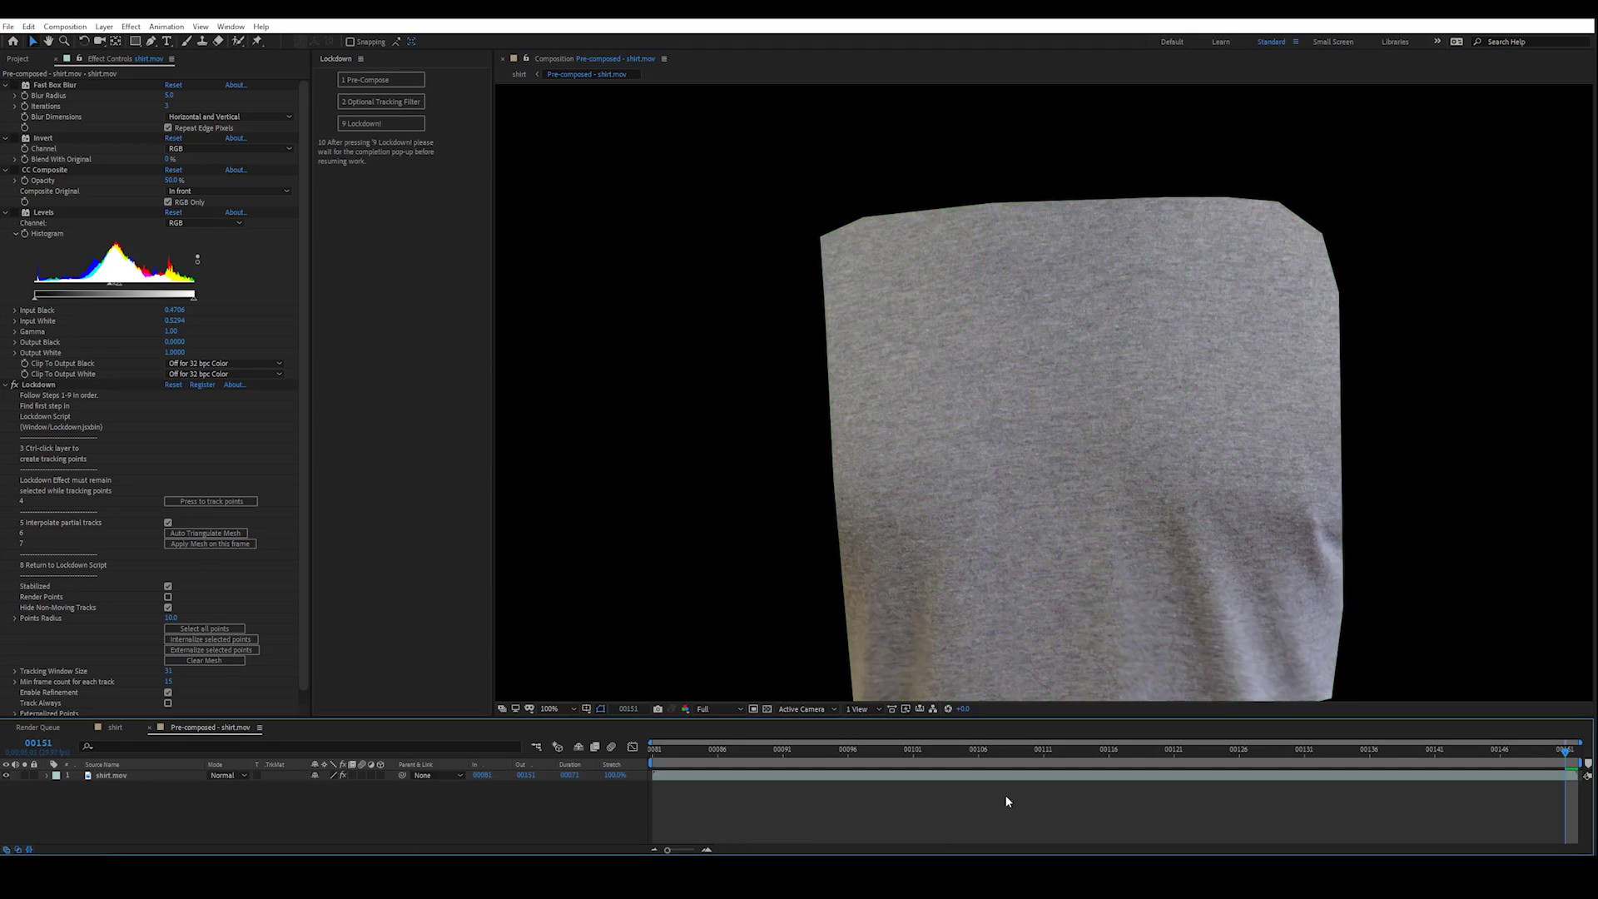
key("space")
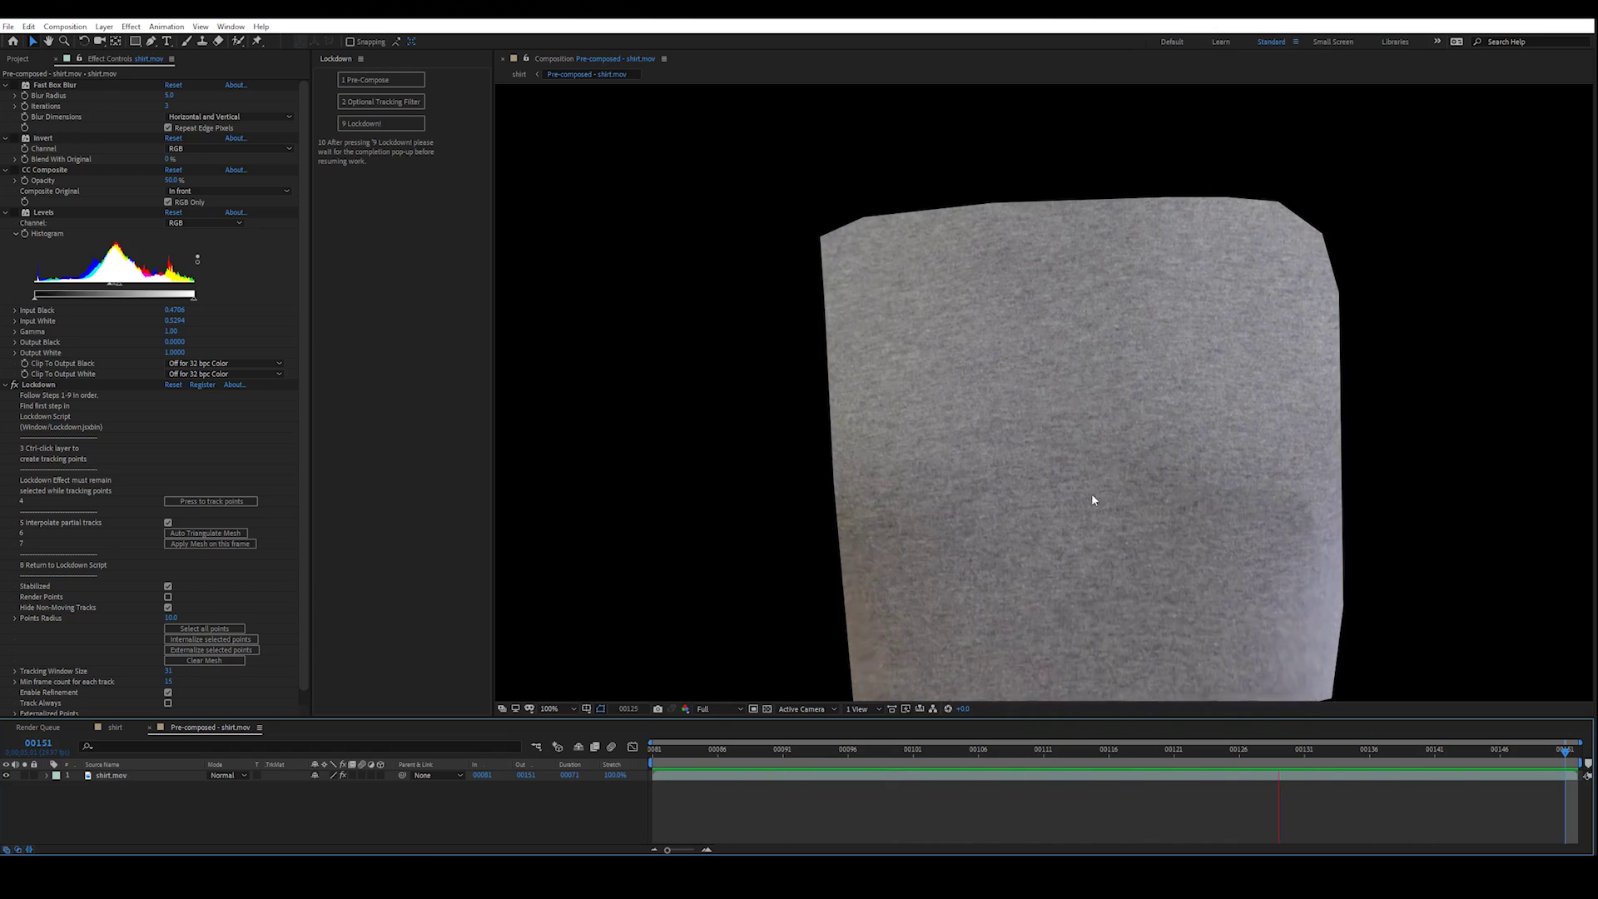
Add extra tracking points across the upper corners, centre and lower area of the stabilized shirt
left_click(863, 275)
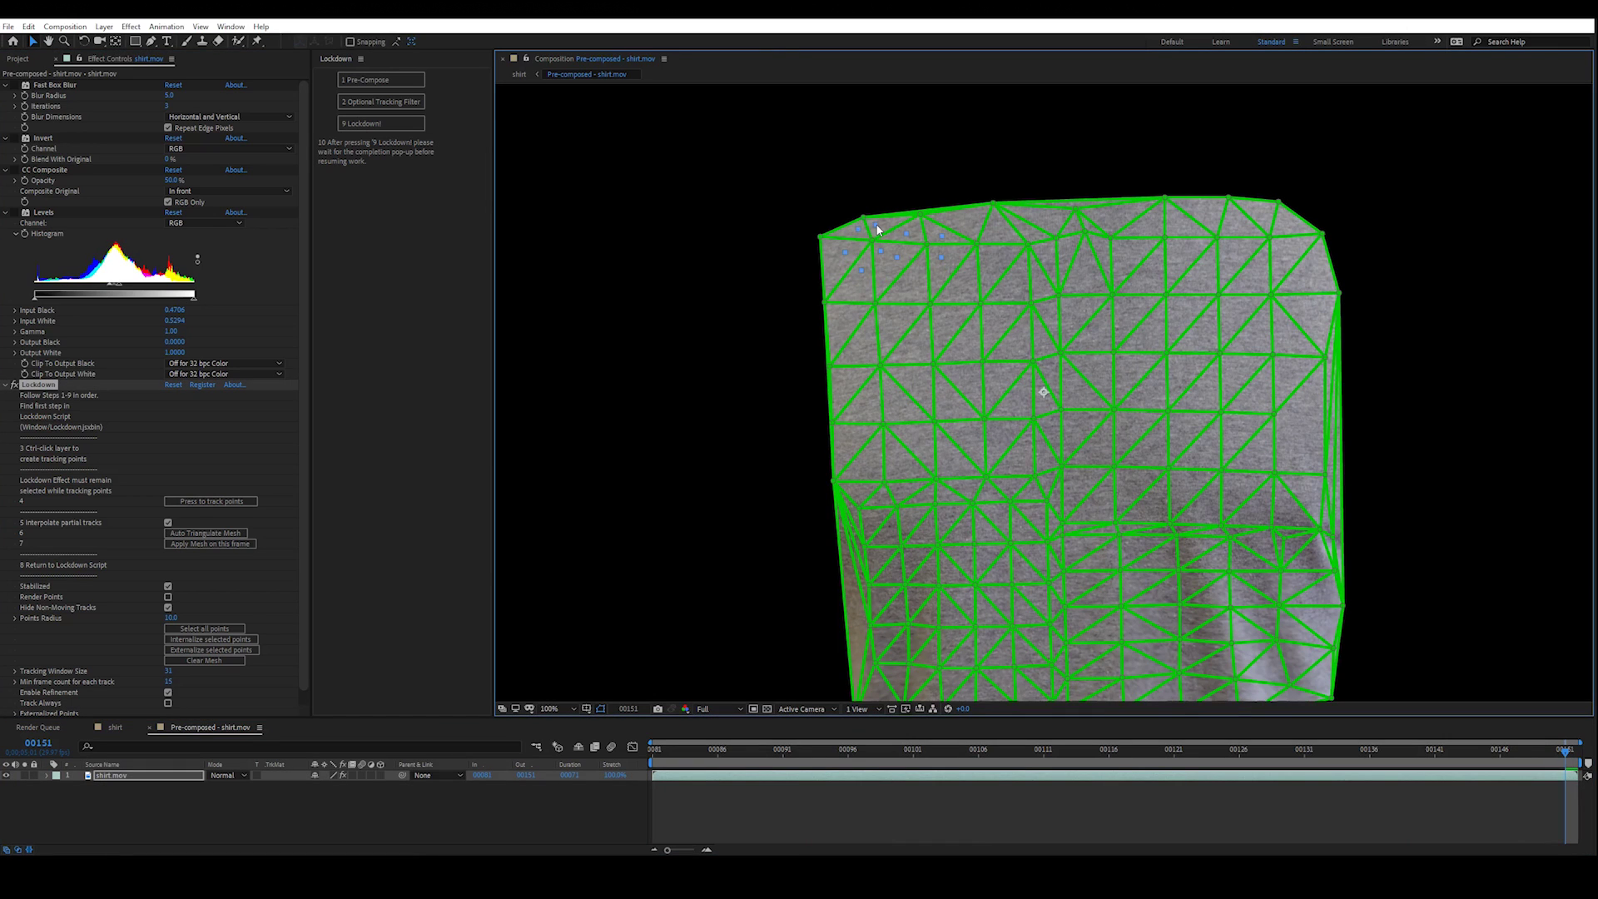
left_click(1286, 253, "ctrl")
left_click(1259, 273, "ctrl")
left_click(1315, 383, "ctrl")
key("space")
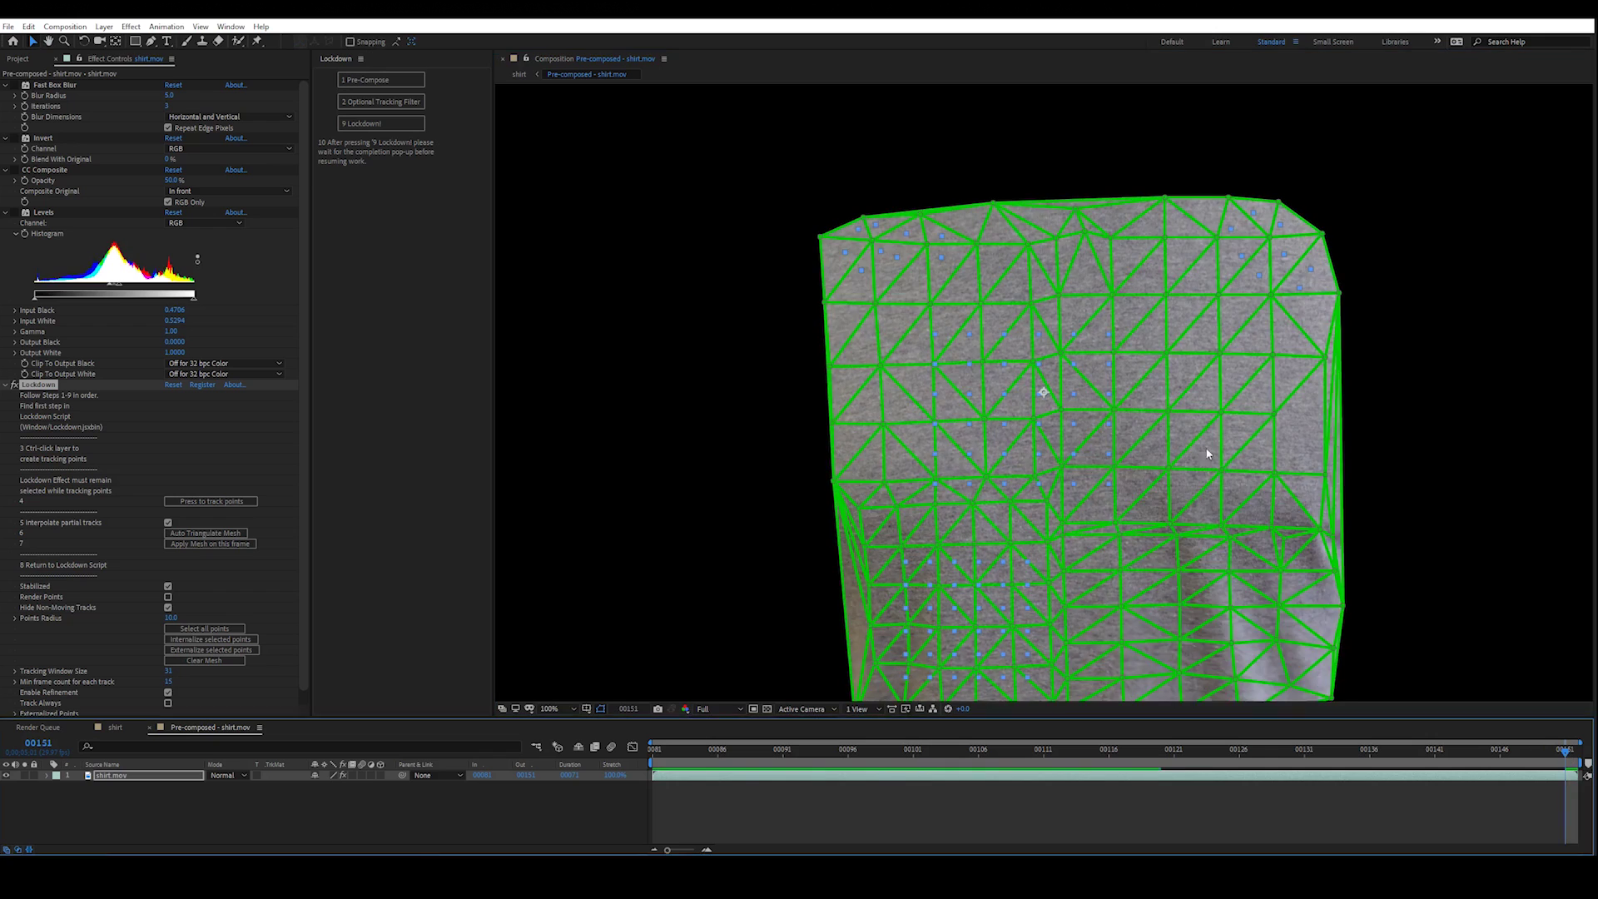
key("space")
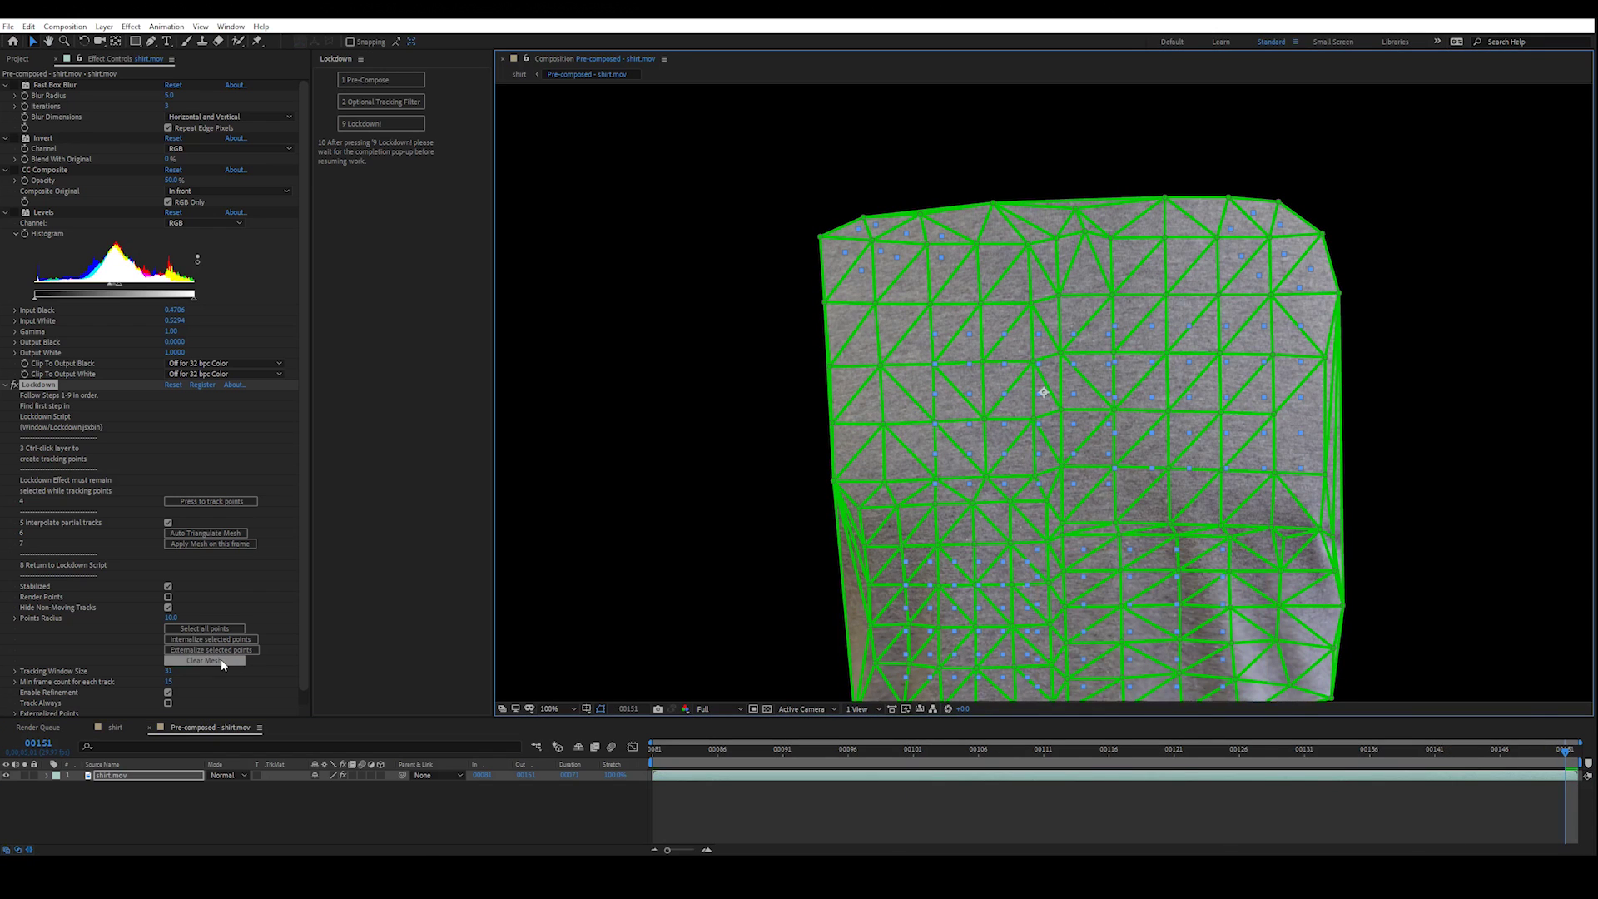
Clear the mesh and track all points again with the filter effects switched on only during tracking
left_click(222, 660)
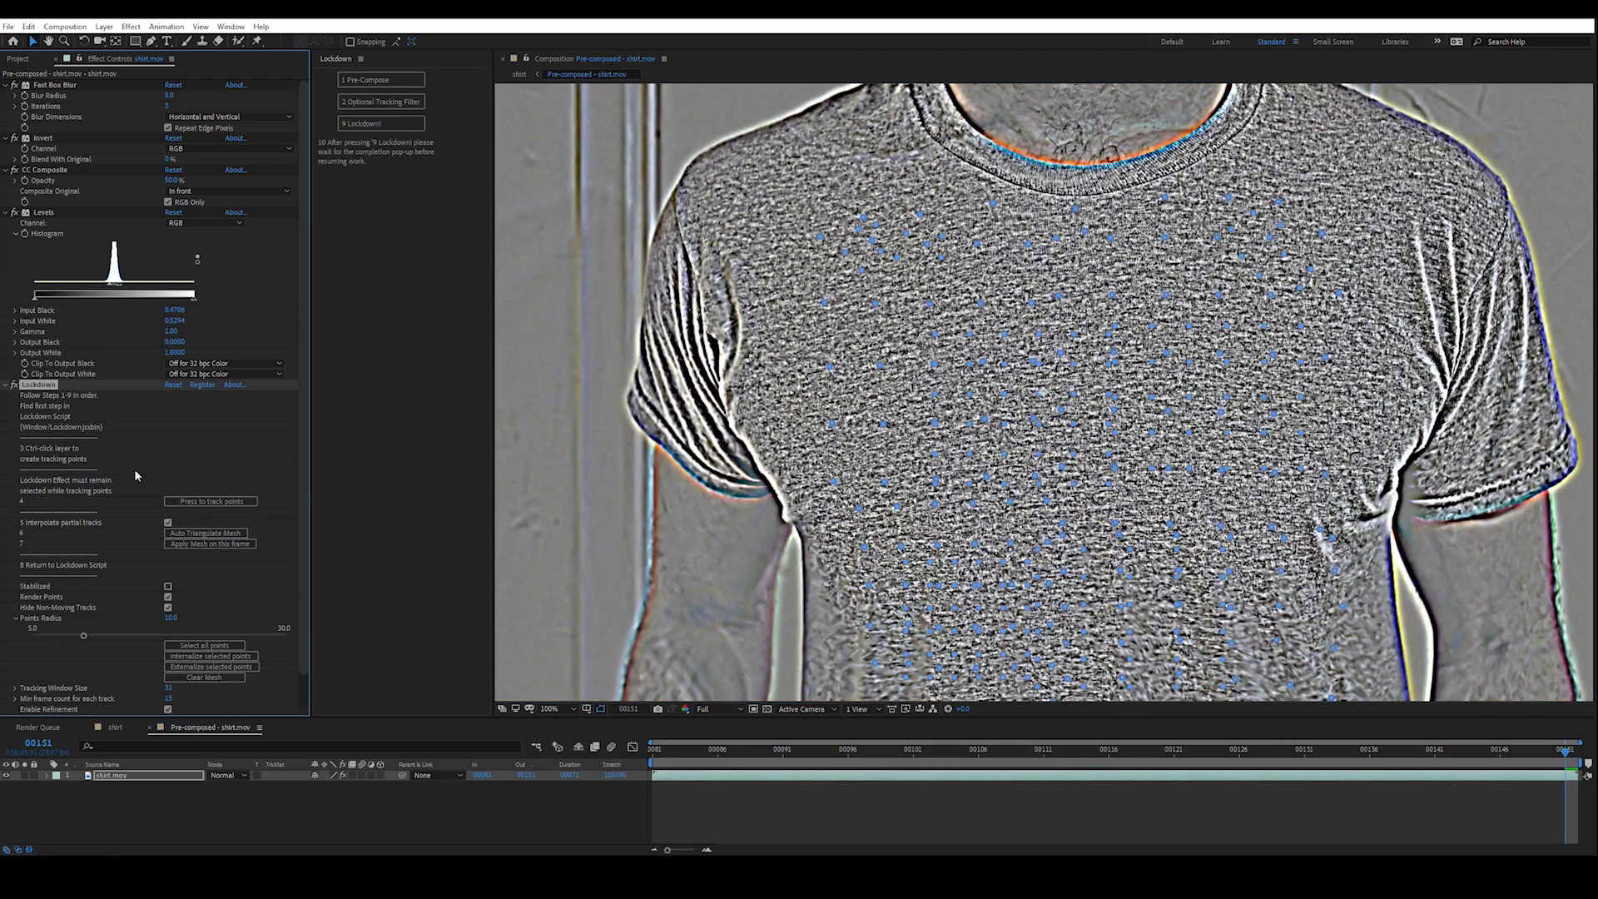
left_click(211, 502)
left_click_drag(14, 212, 24, 76)
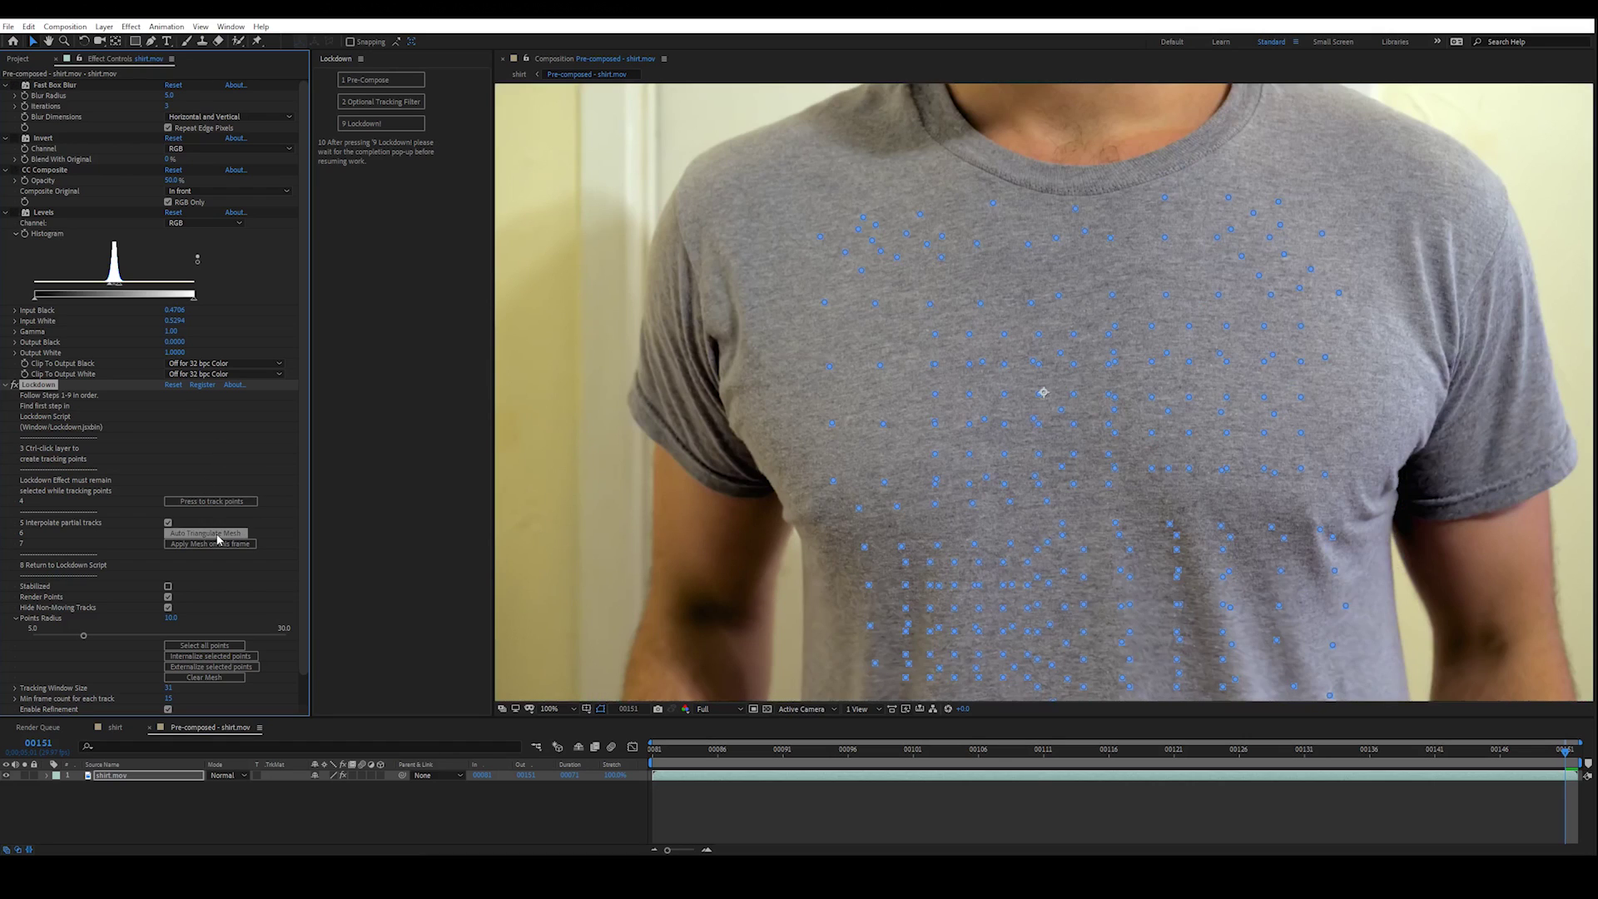
Auto-triangulate the denser set of points, apply the mesh on frame 151, and preview the stabilized clip
left_click(217, 536)
left_click(222, 545)
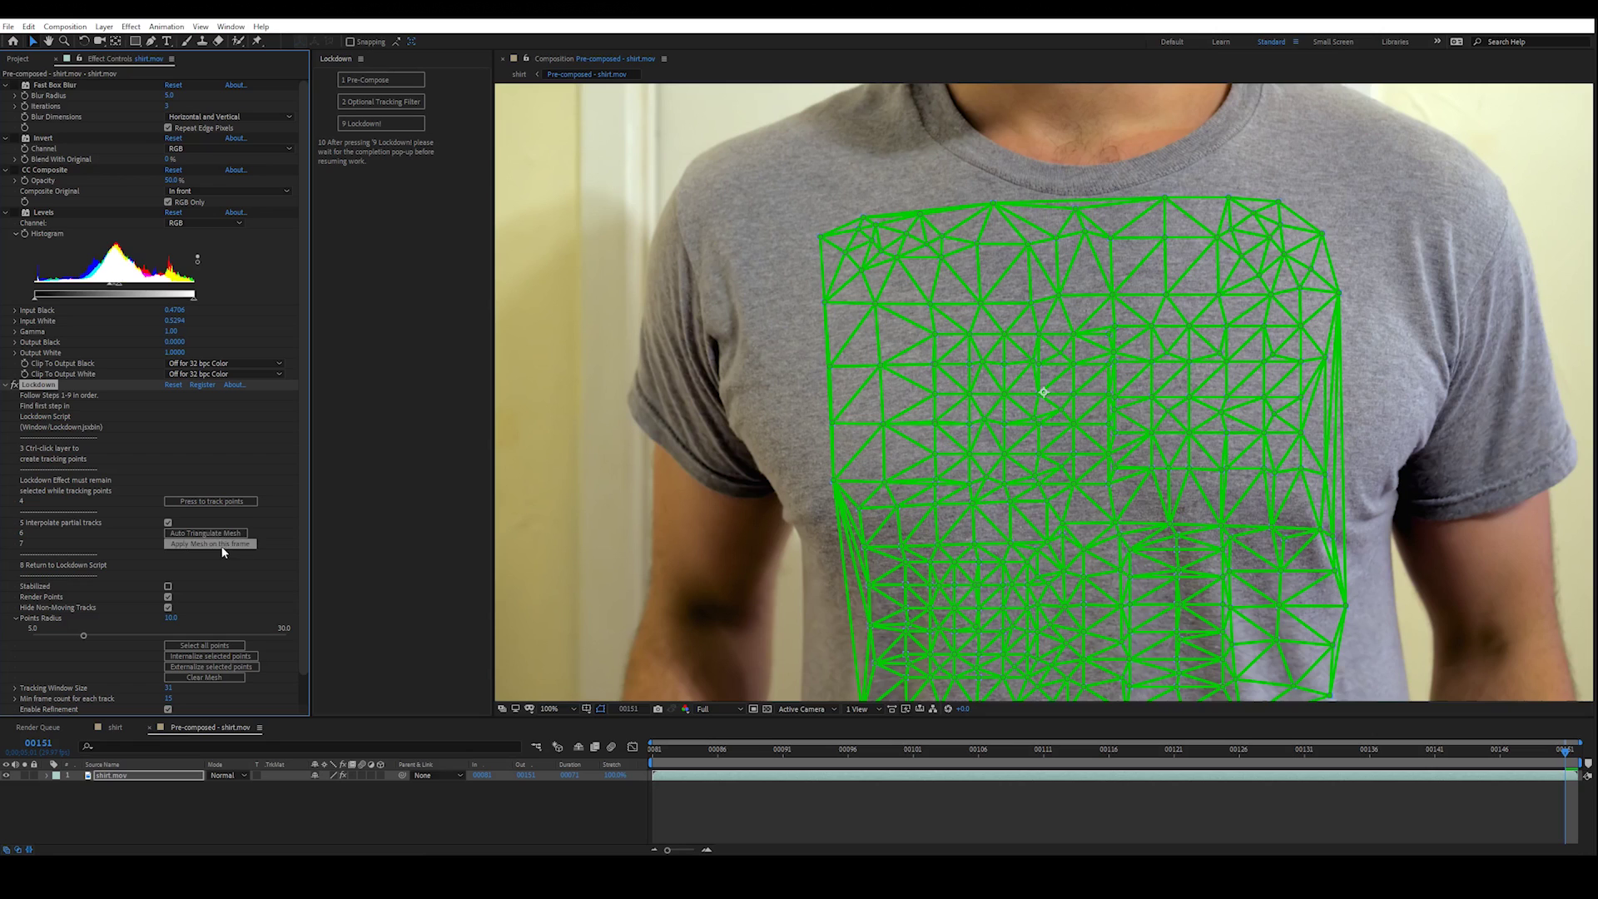
left_click(962, 803)
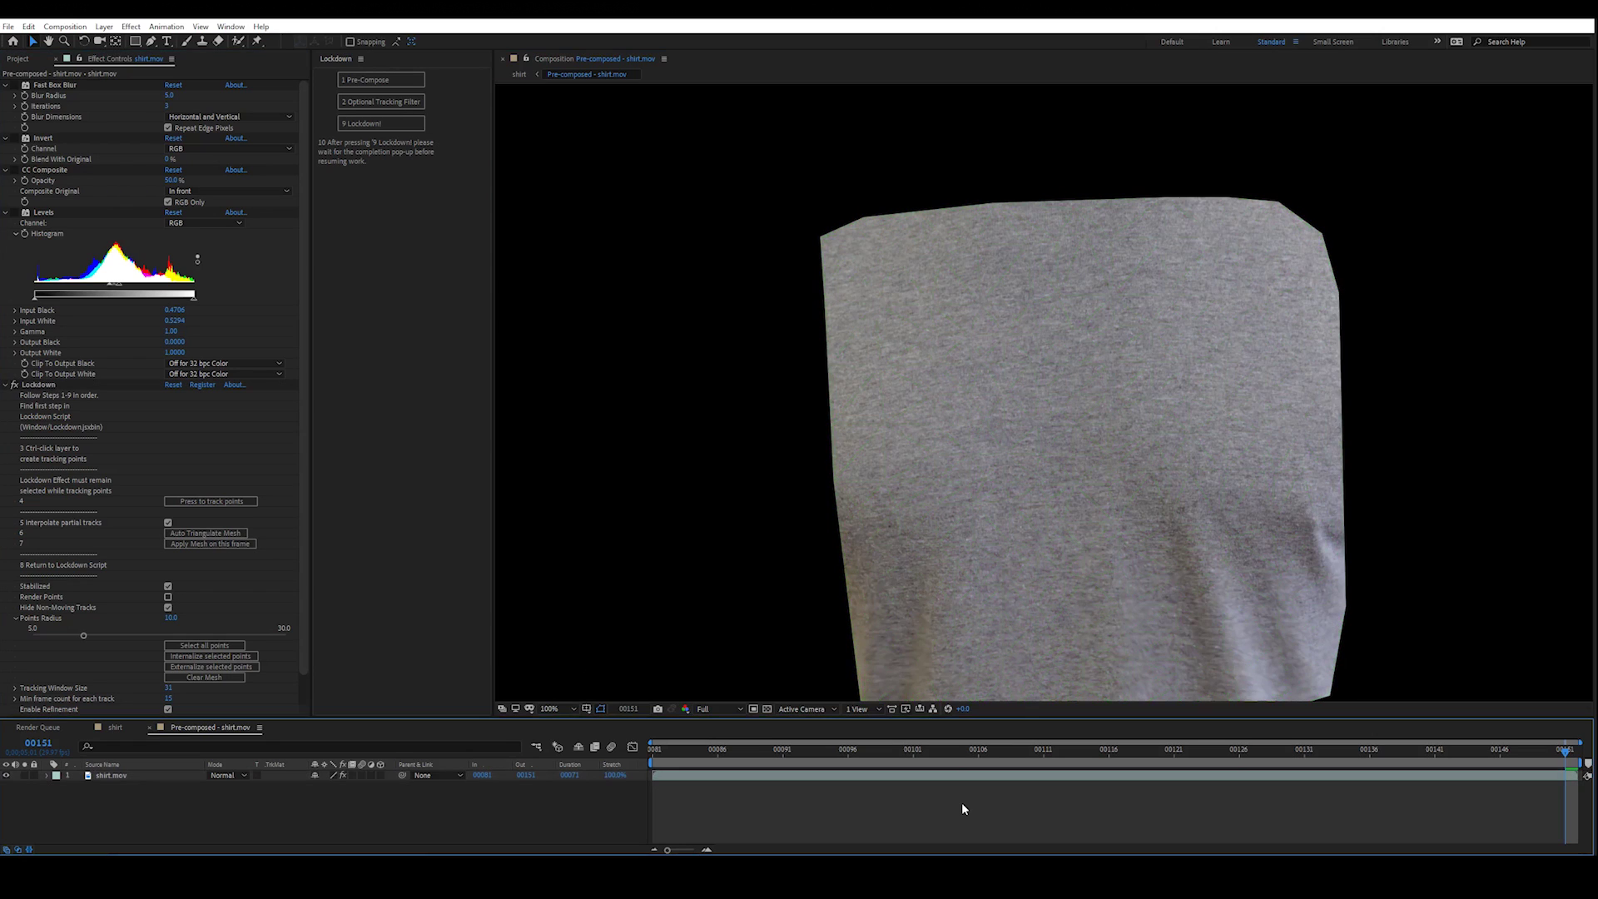
key("space")
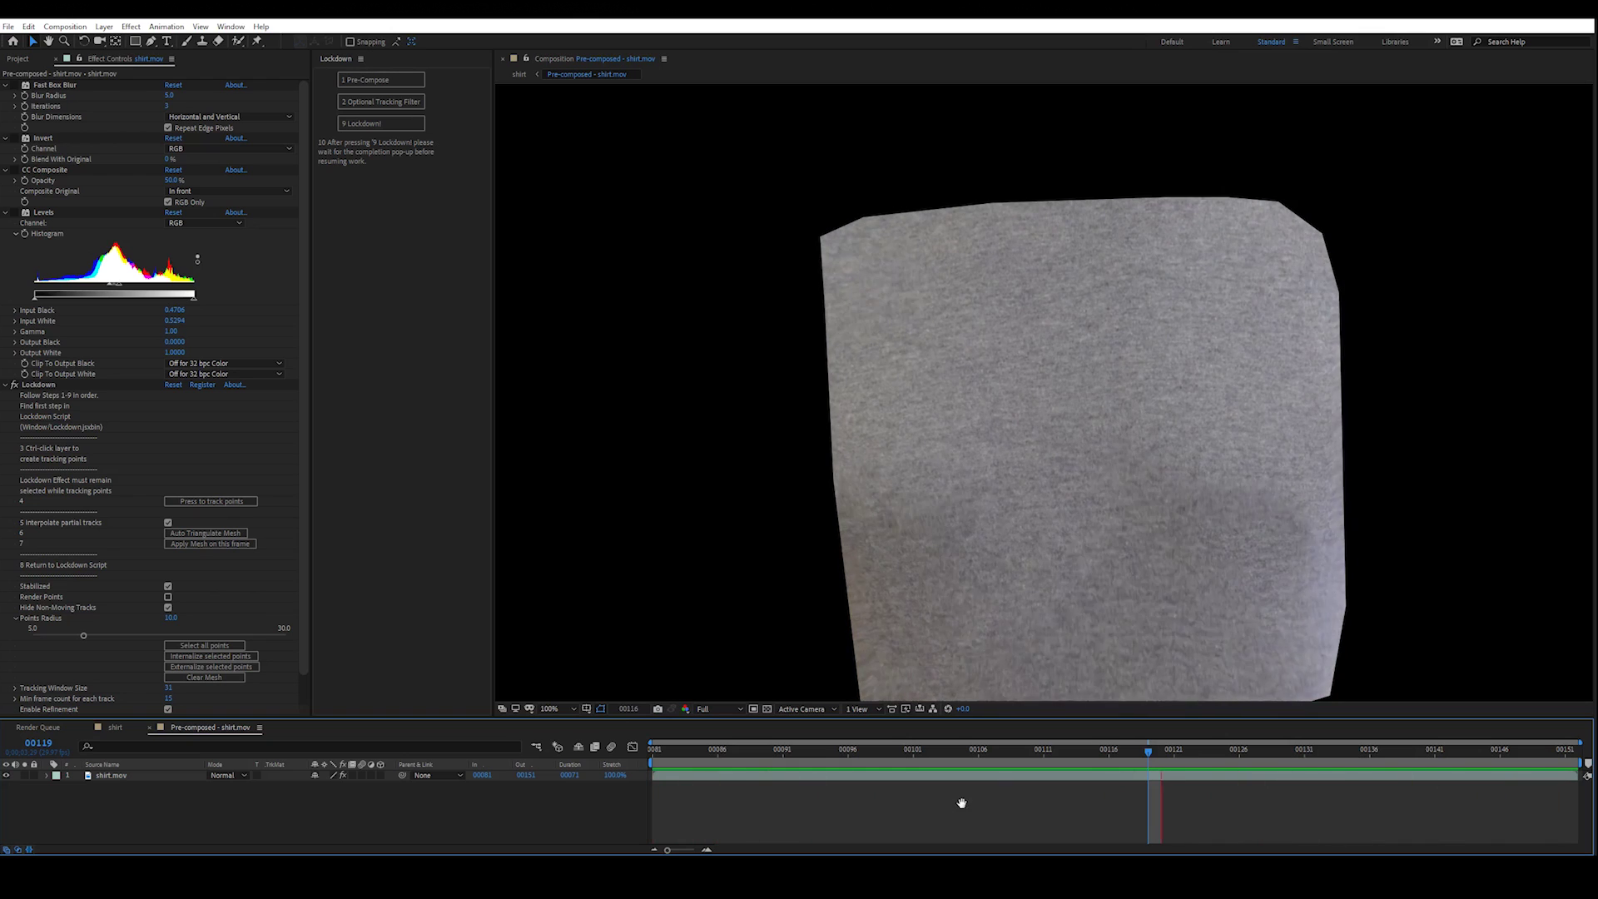
Run the final Lockdown! script step on the shirt.mov layer and dismiss the completion message
left_click(68, 383)
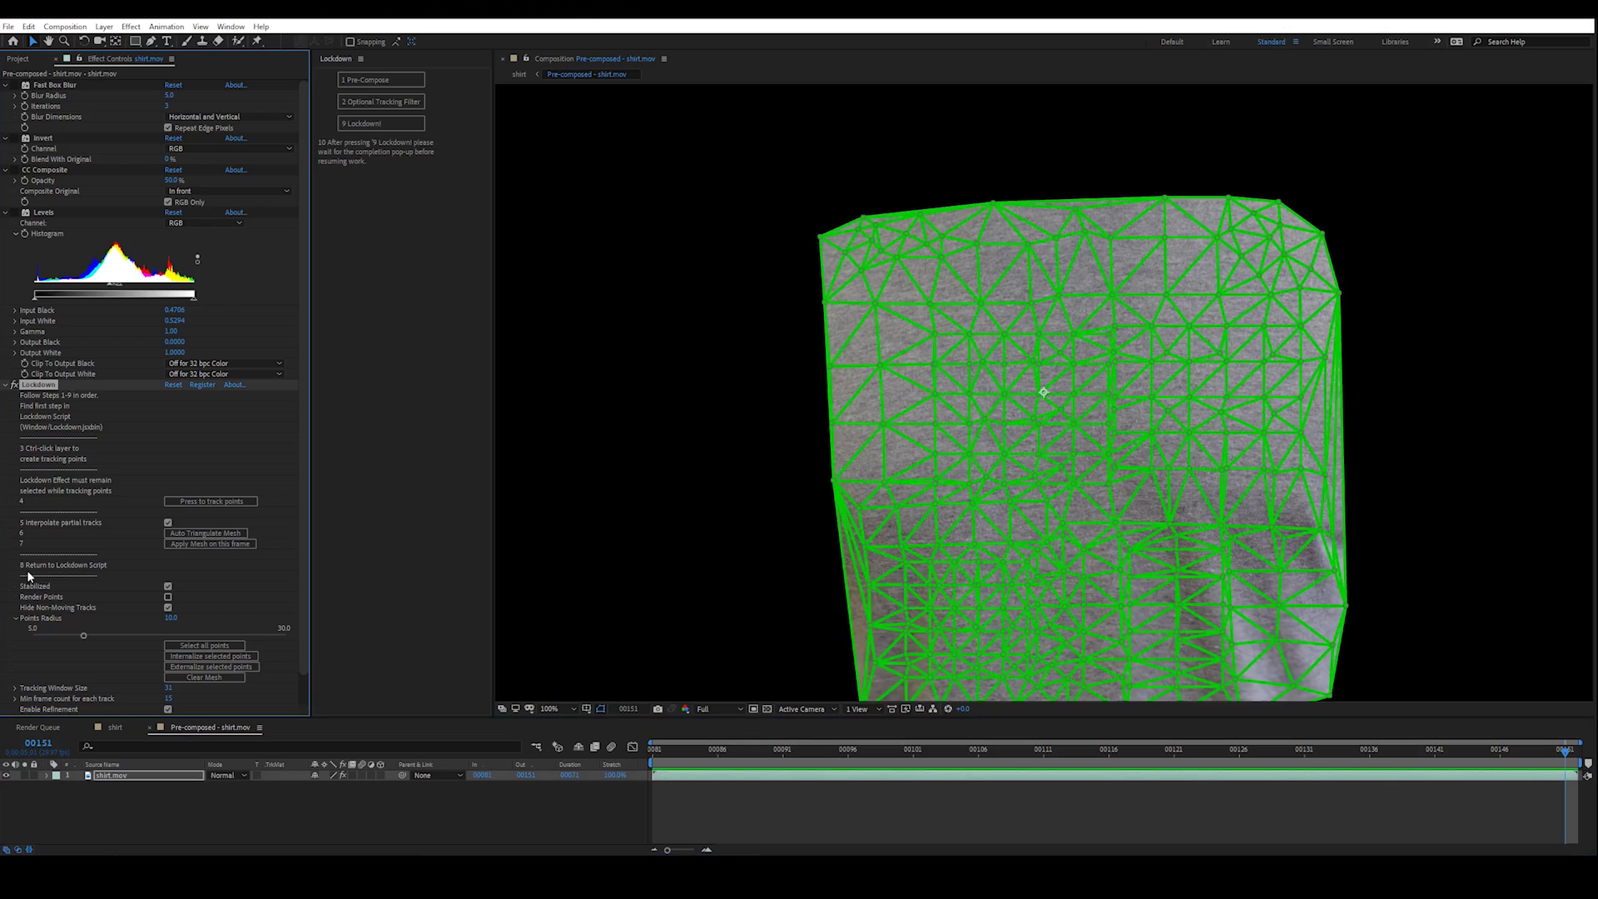
left_click(360, 129)
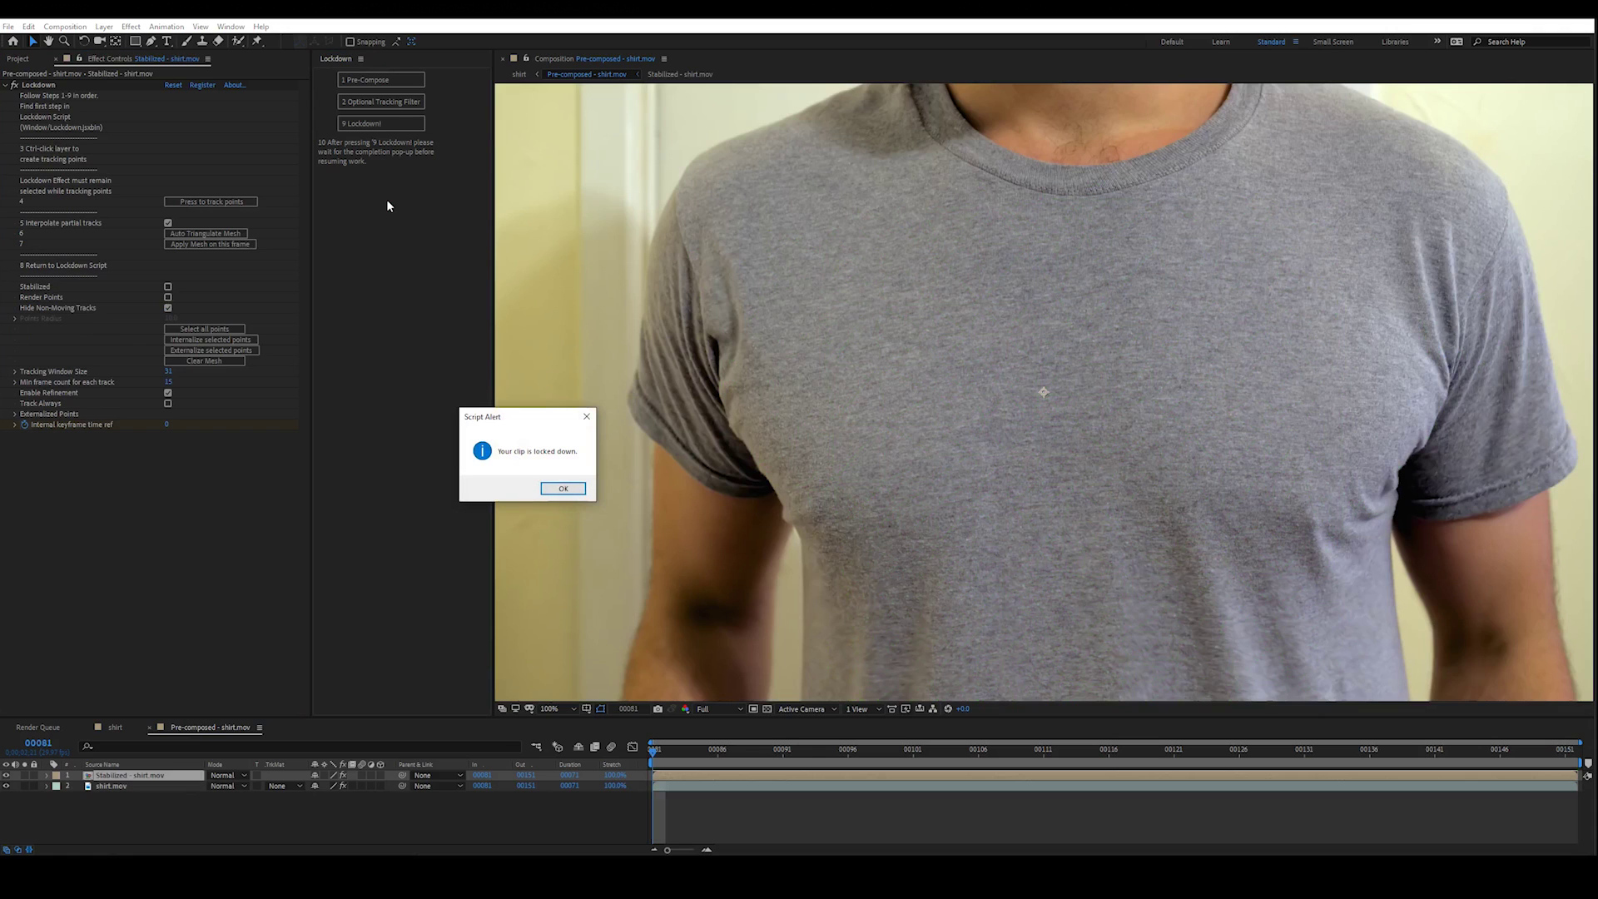
left_click(562, 489)
Solo the shirt.mov layer in the pre-composition and scrub through the original footage
left_click(459, 803)
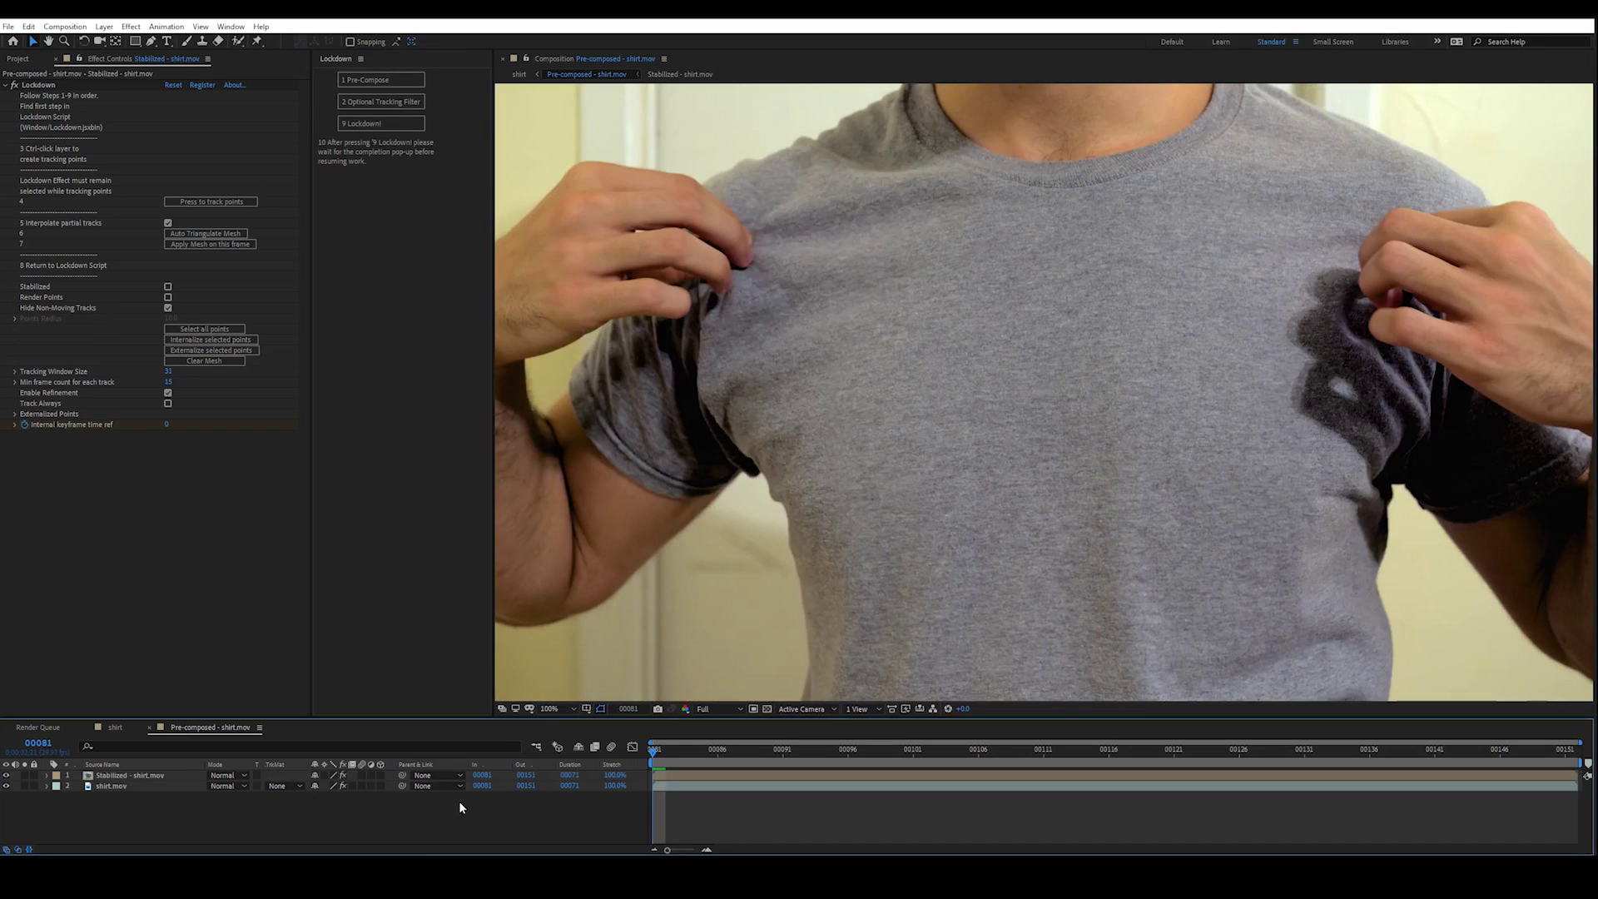
left_click(24, 785)
left_click_drag(660, 759, 535, 823)
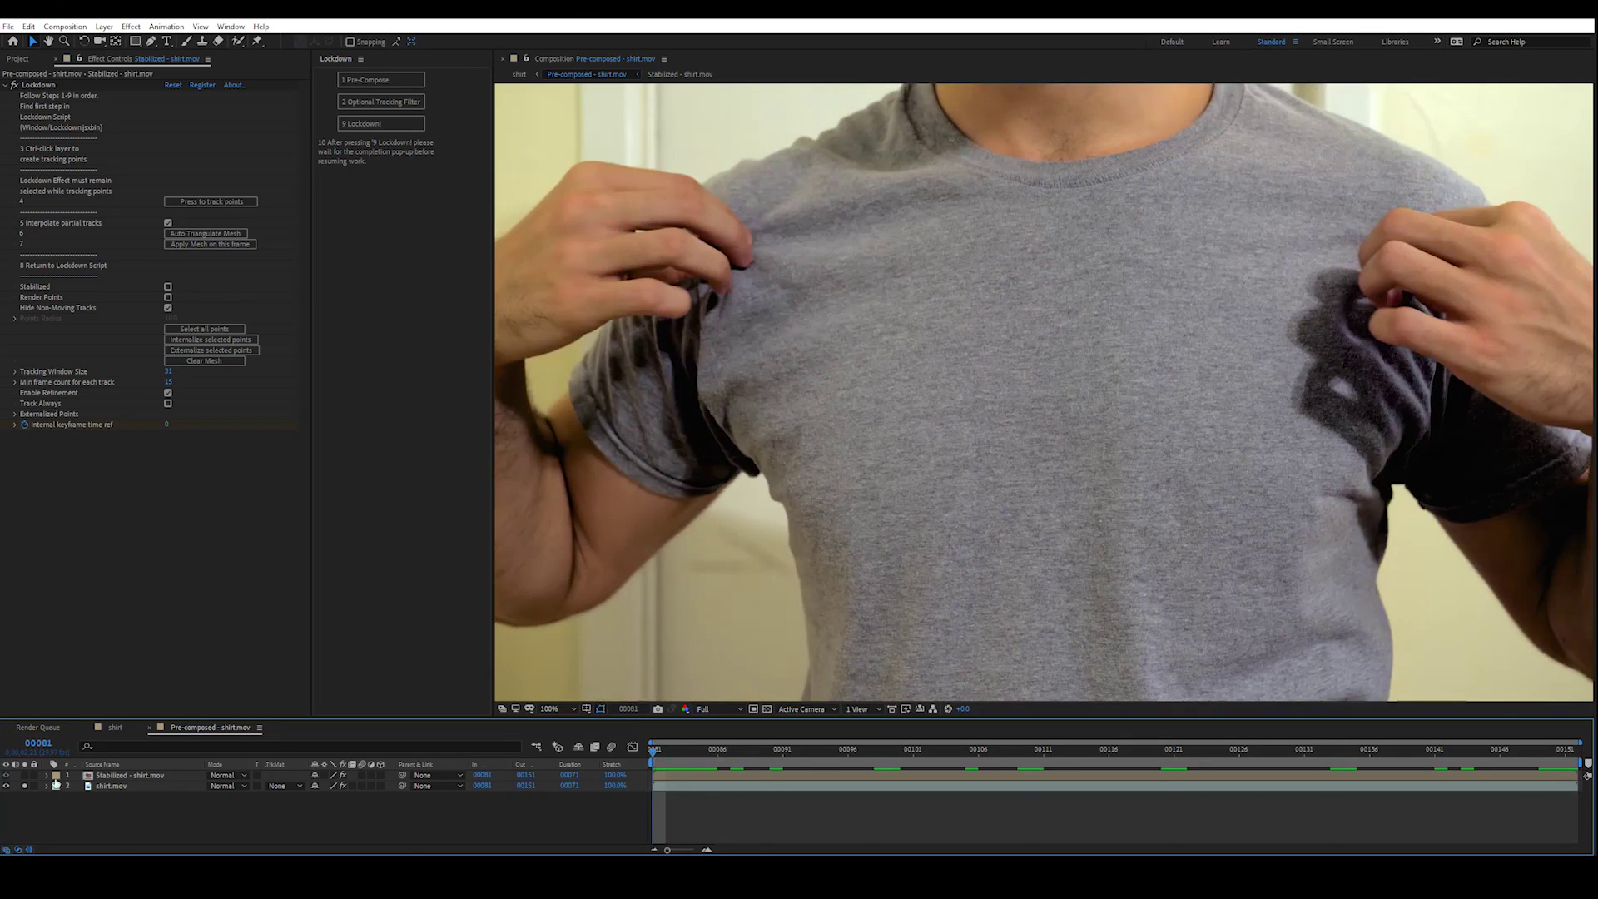
Hide the original shirt.mov layer and play back the locked-down Stabilized - shirt.mov layer on its own
left_click(8, 786)
left_click(132, 780)
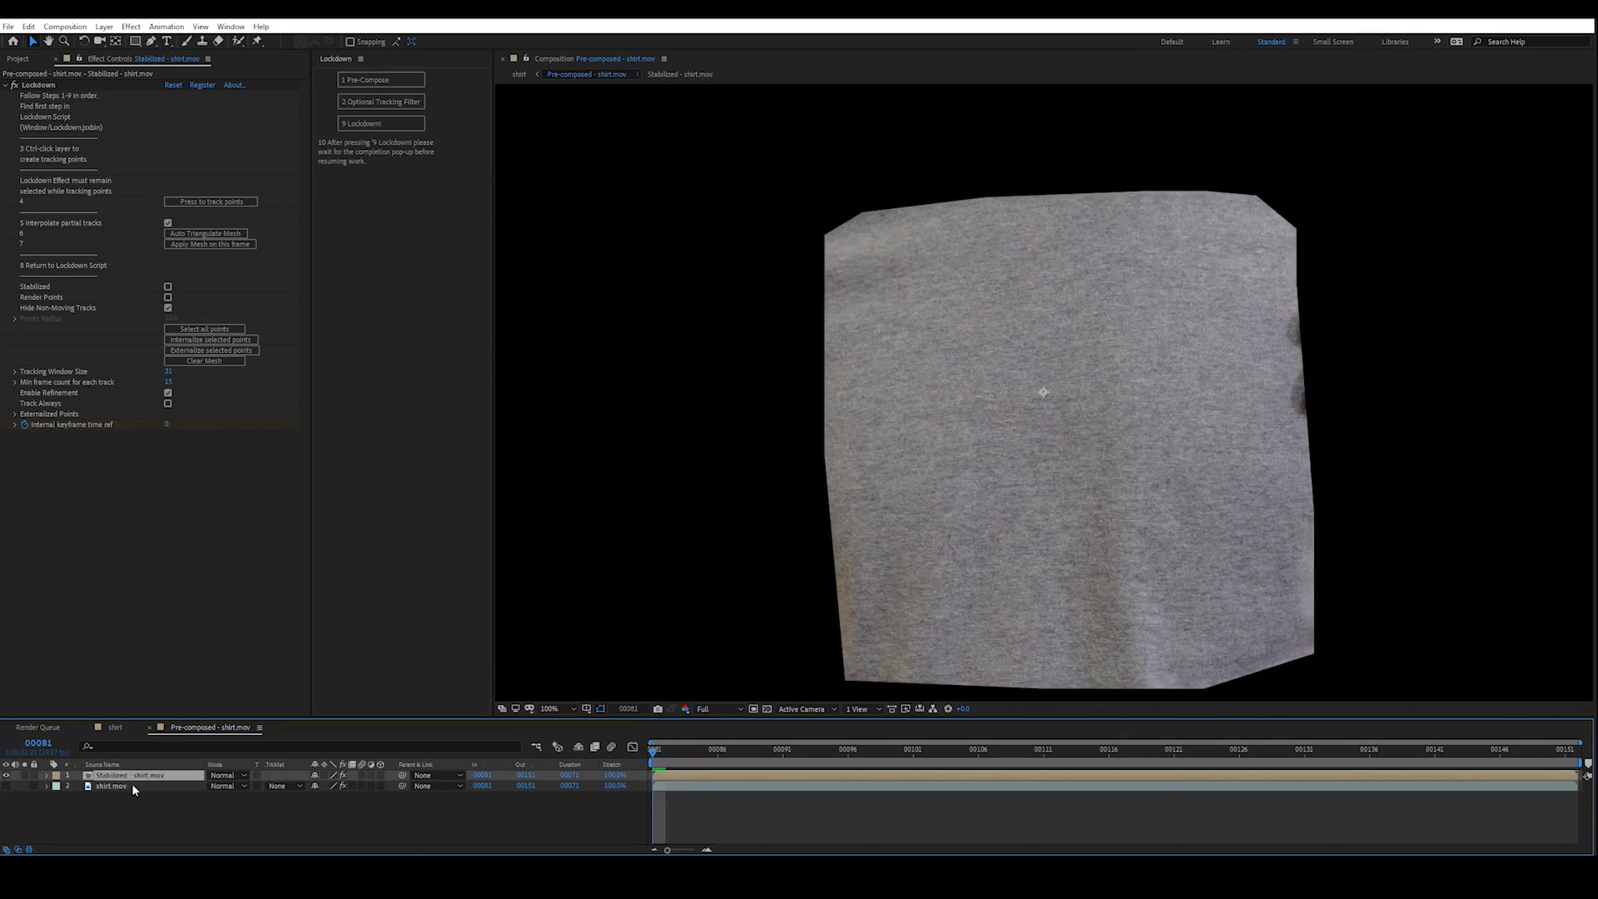
key("space")
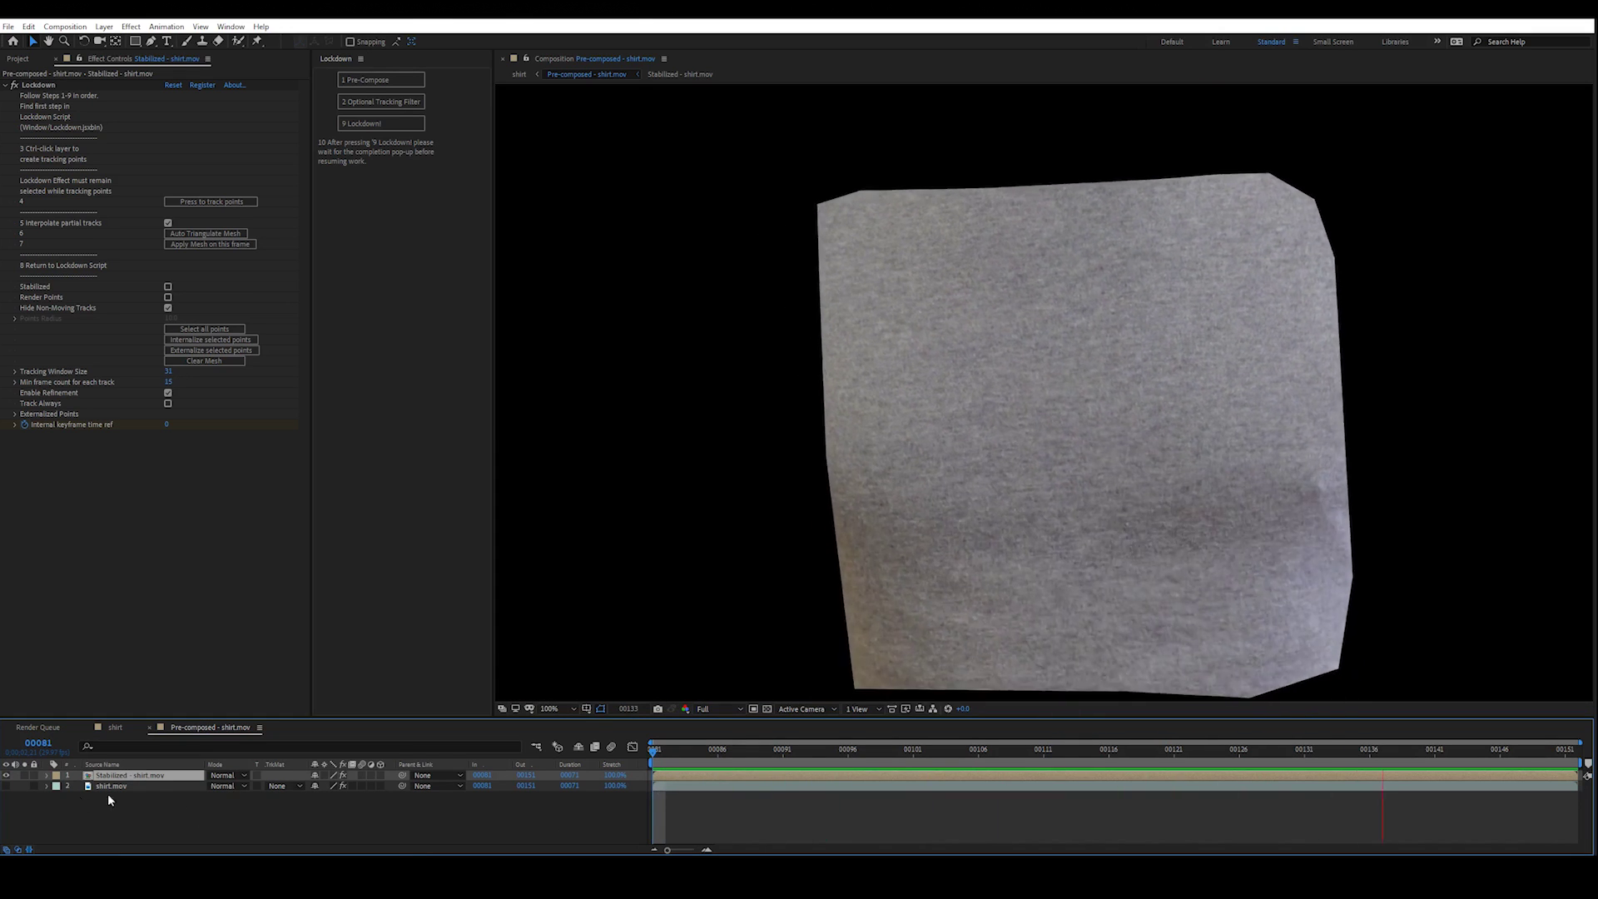
Show the shirt.mov layer again, set its opacity to 50%, and play the composite with the stabilized patch over it
left_click(7, 785)
left_click(155, 783)
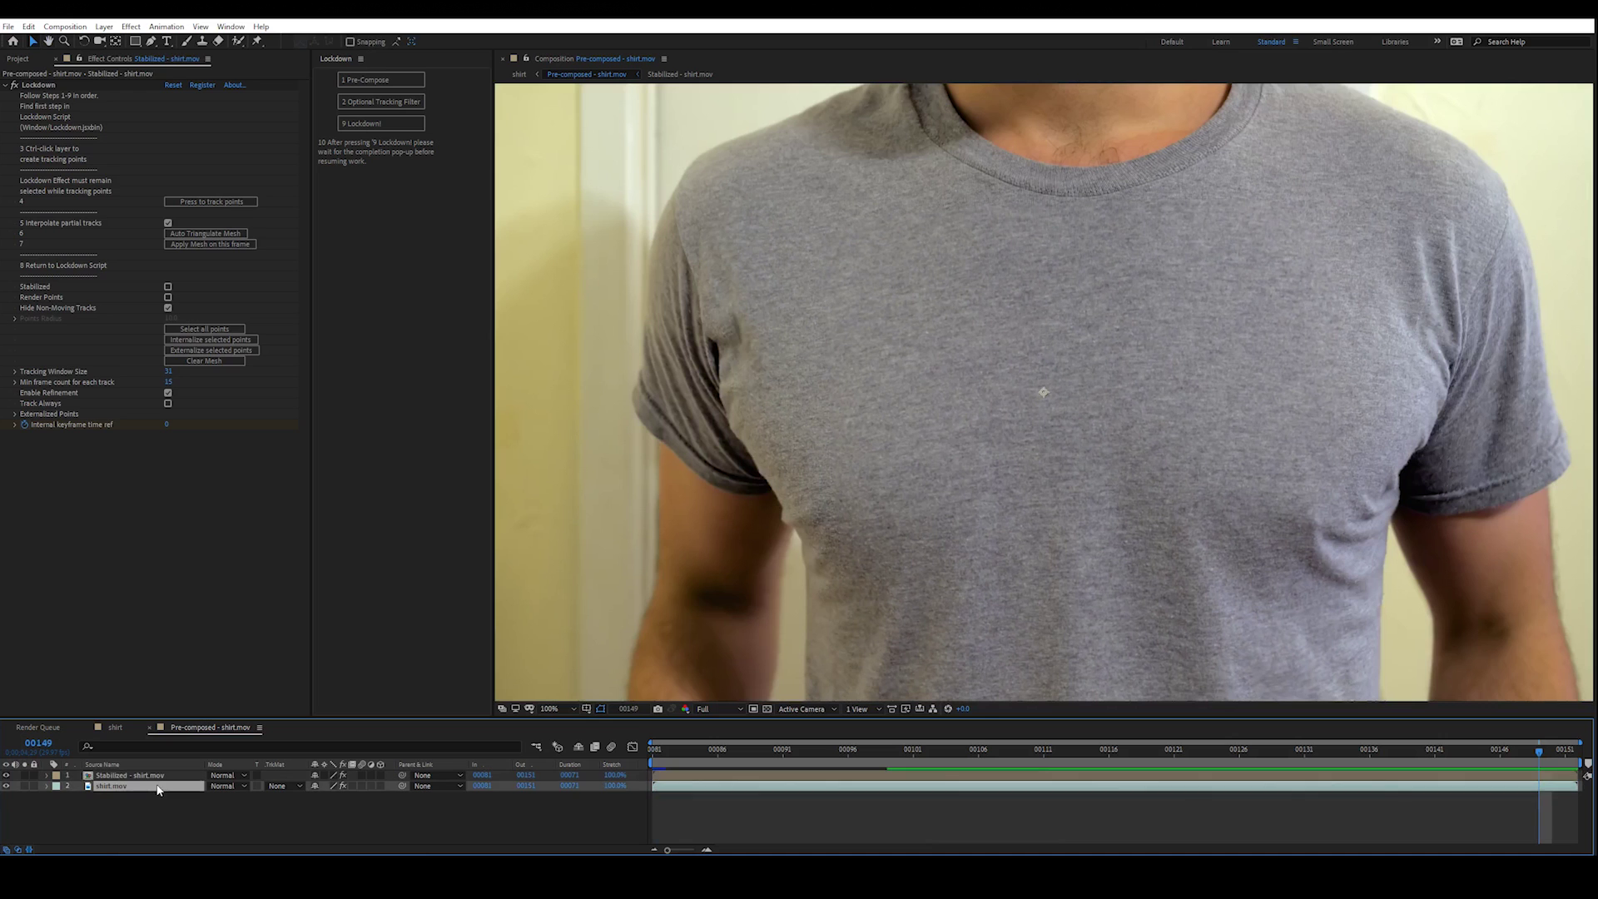
key("t")
left_click(314, 797)
type("50")
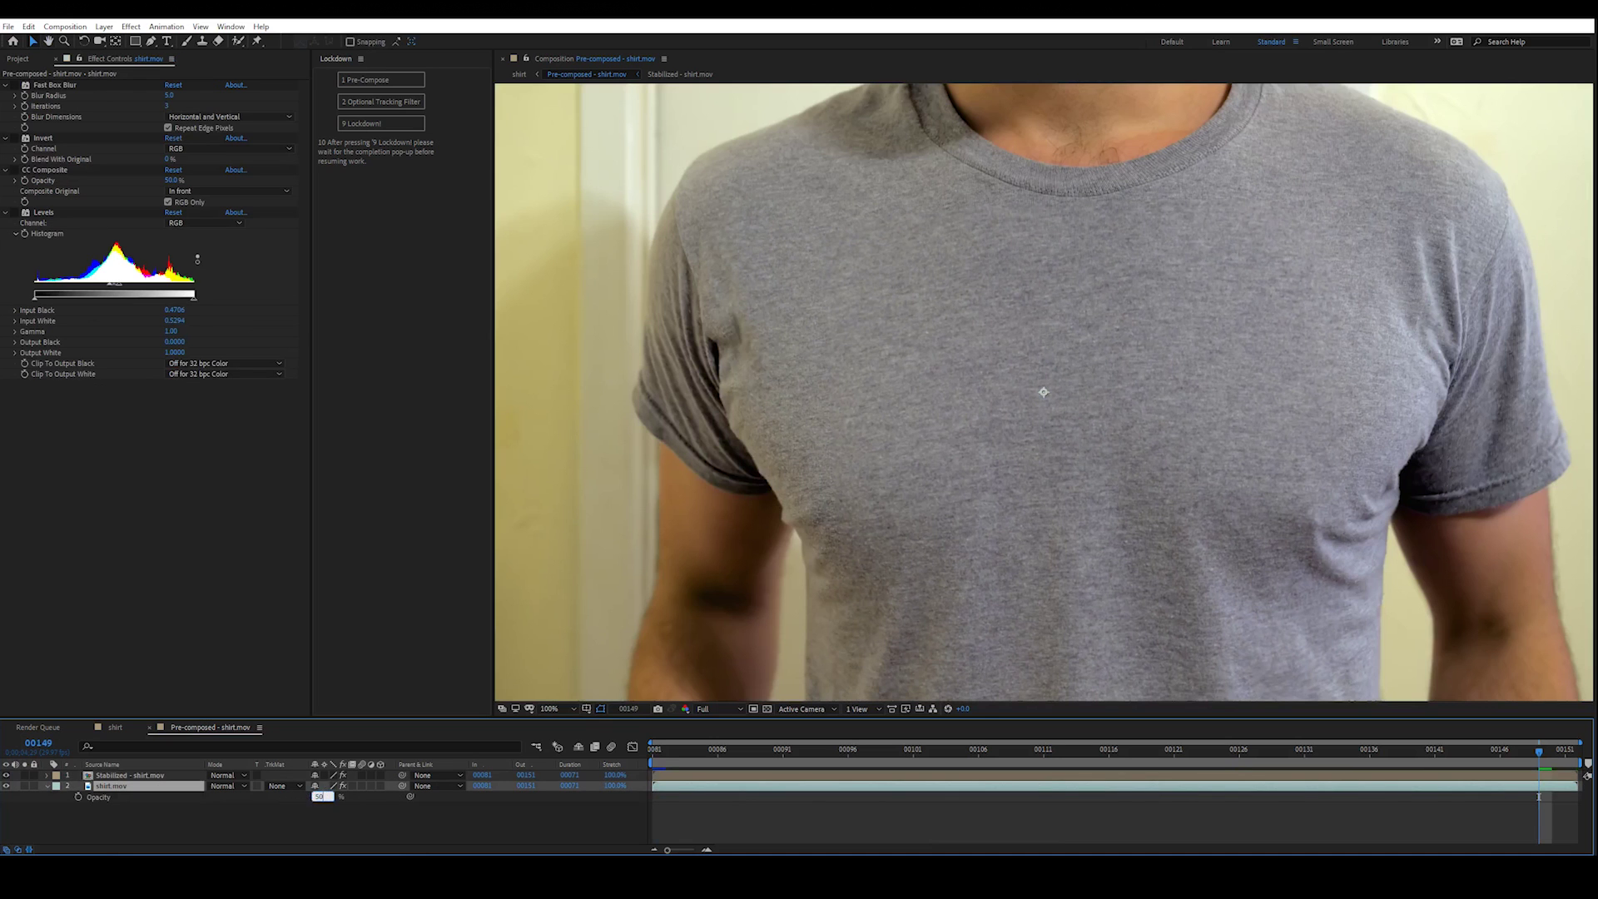
key("Return")
key("space")
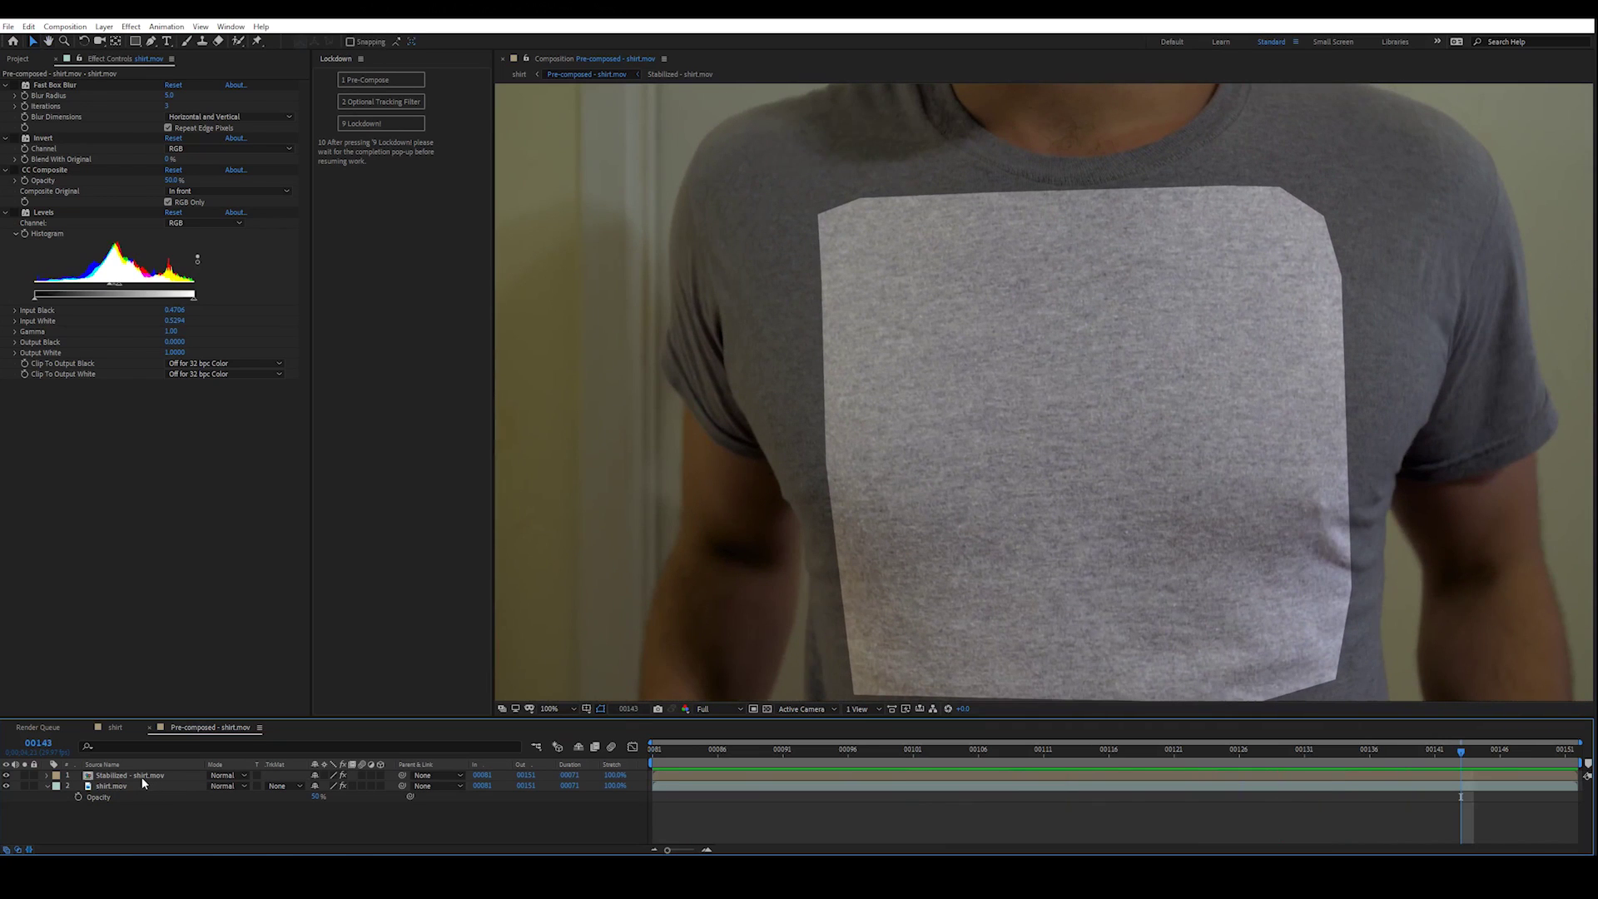
Open the Stabilized - shirt.mov composition, play it, and inspect the lower shirt.mov layer on its own with its Time Remap property shown
double_click(143, 778)
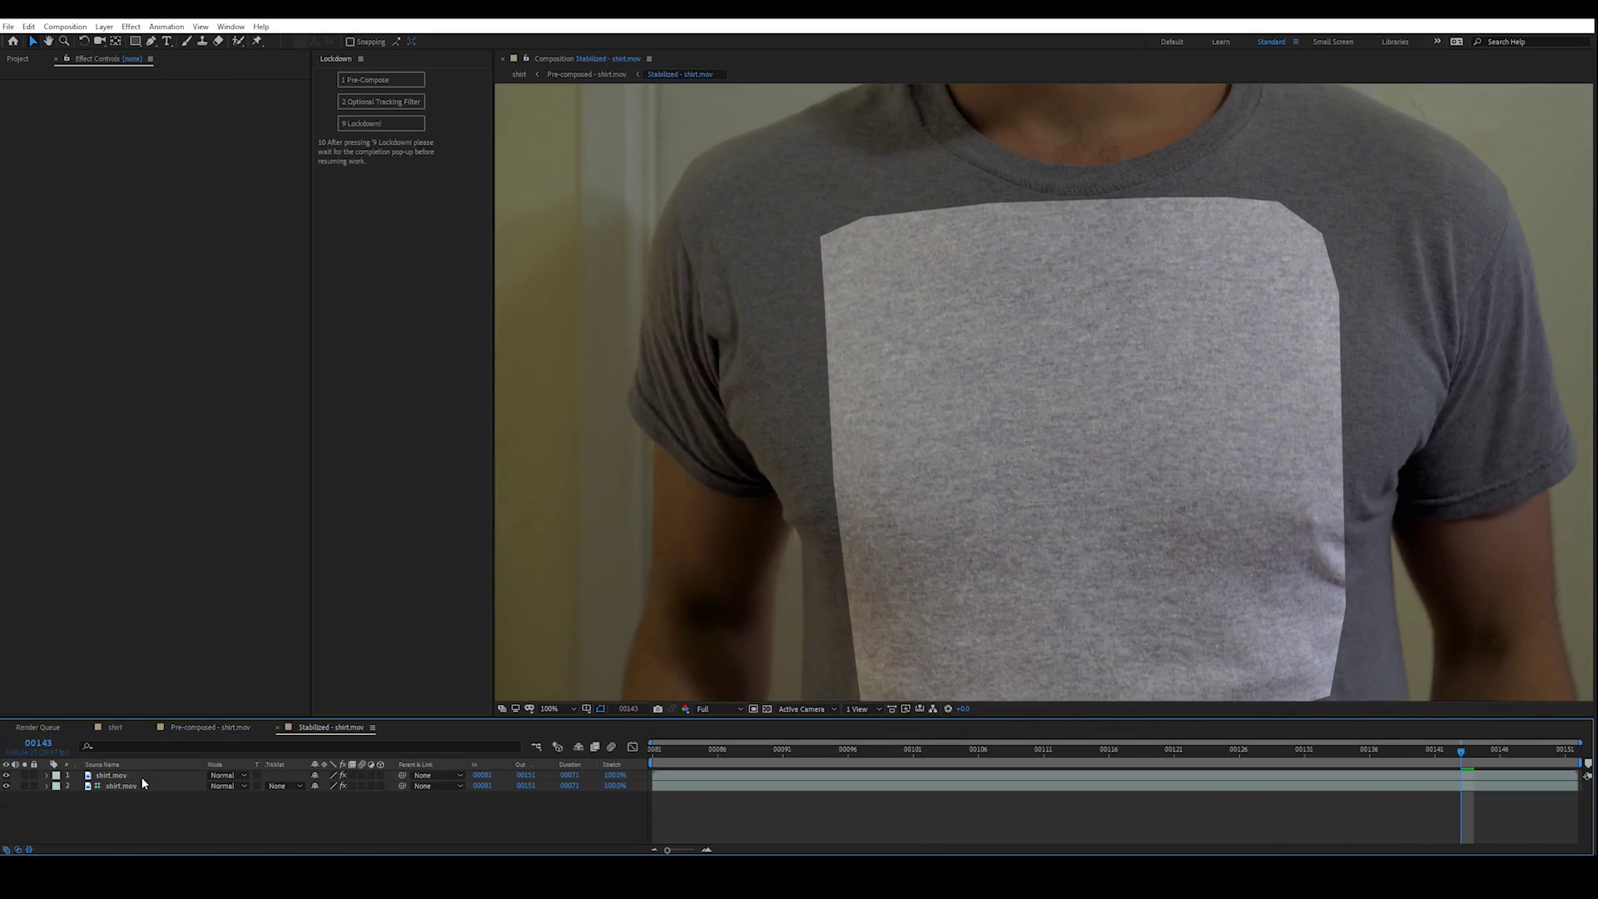
key("space")
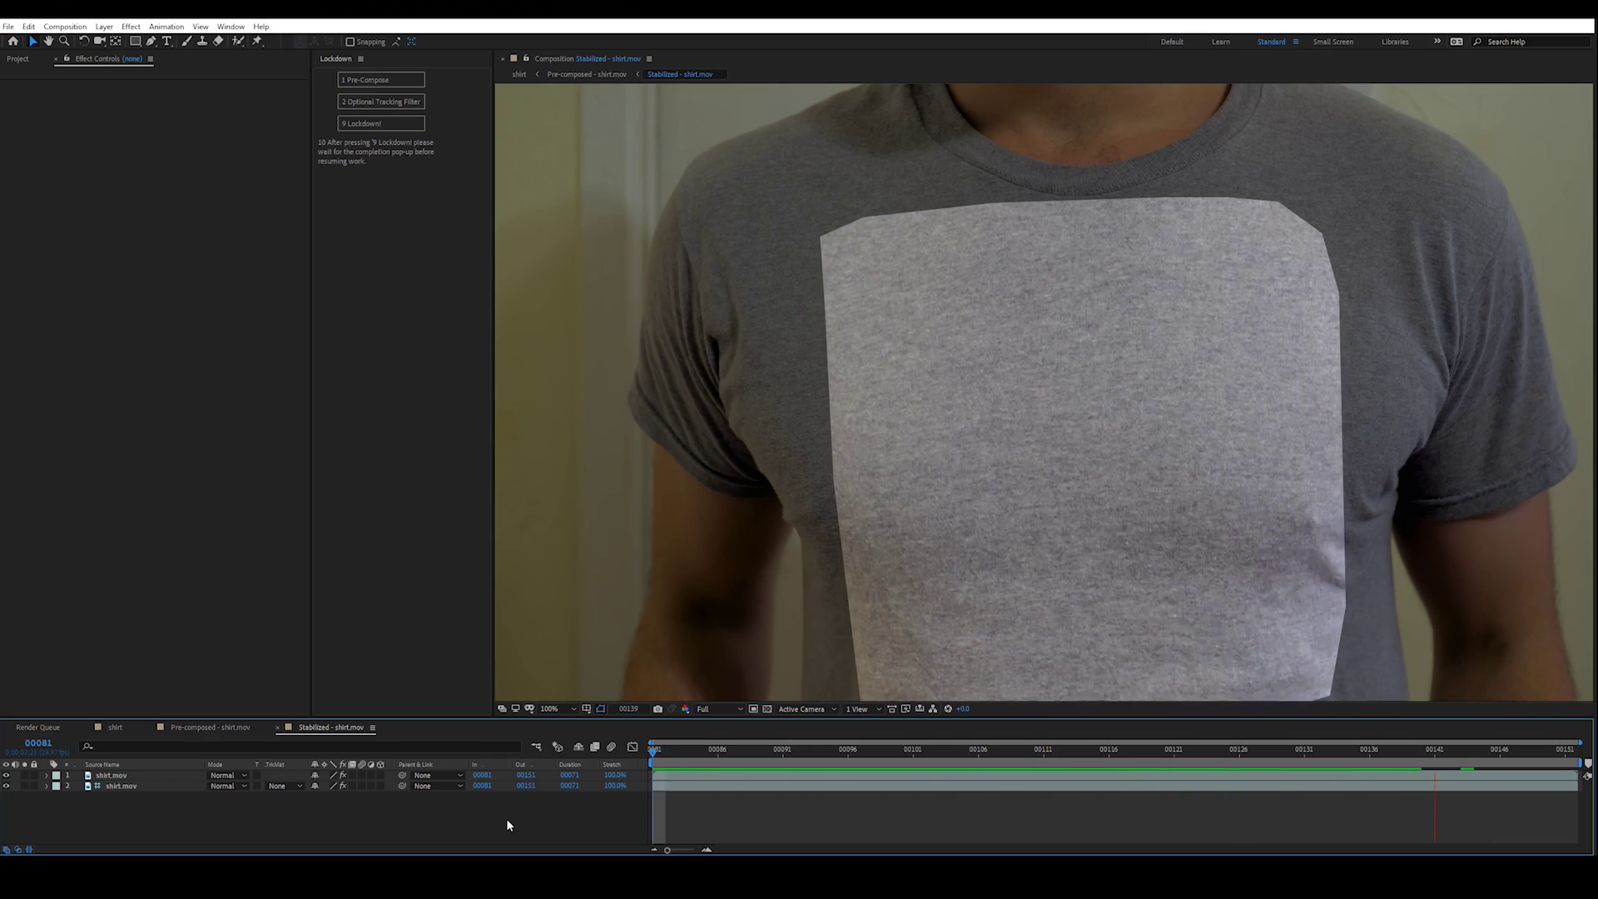
left_click(120, 785)
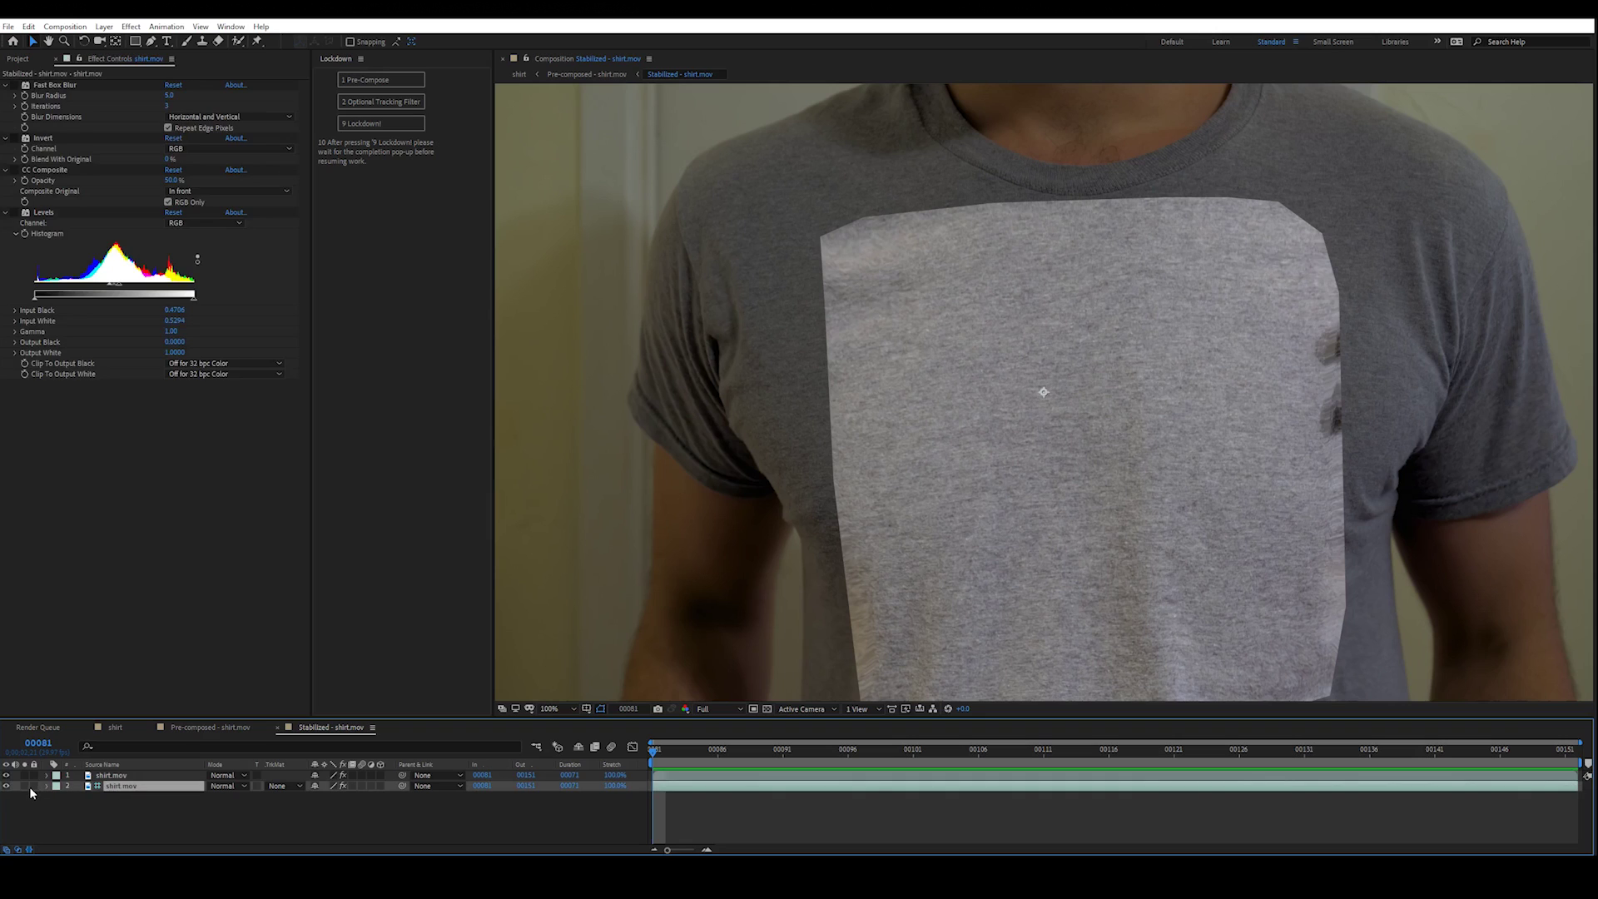
left_click(25, 786)
key("ctrl+alt+t")
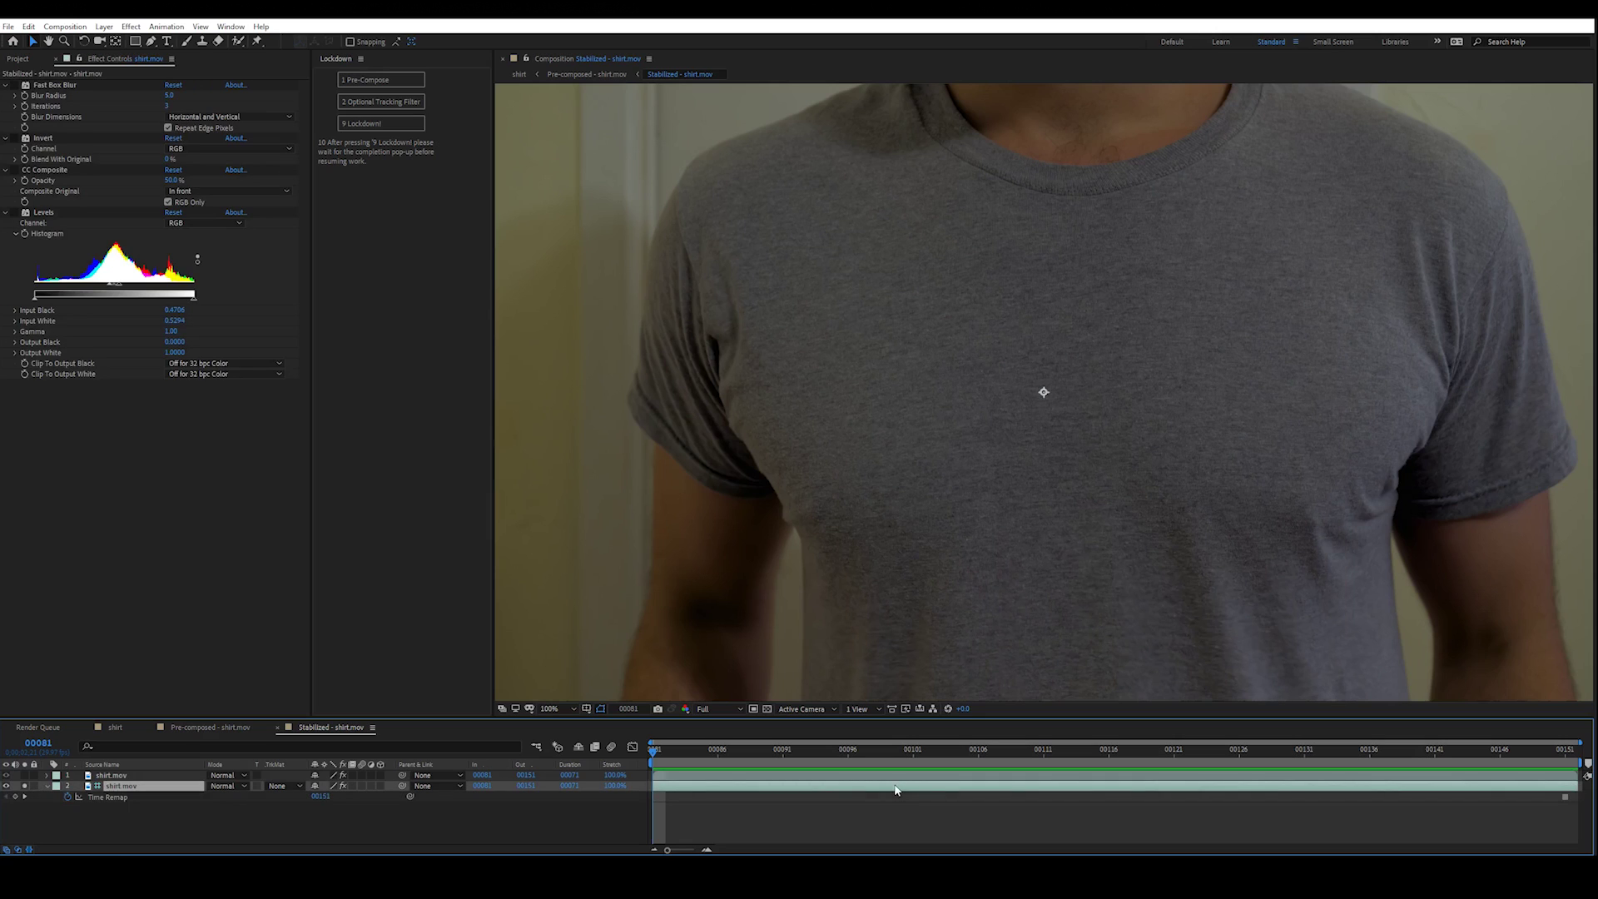
On frame 151, place the Loading composition over the shirt's chest as the uppermost layer, rotate it -1°, and set its blending mode to Overlay
left_click(1561, 757)
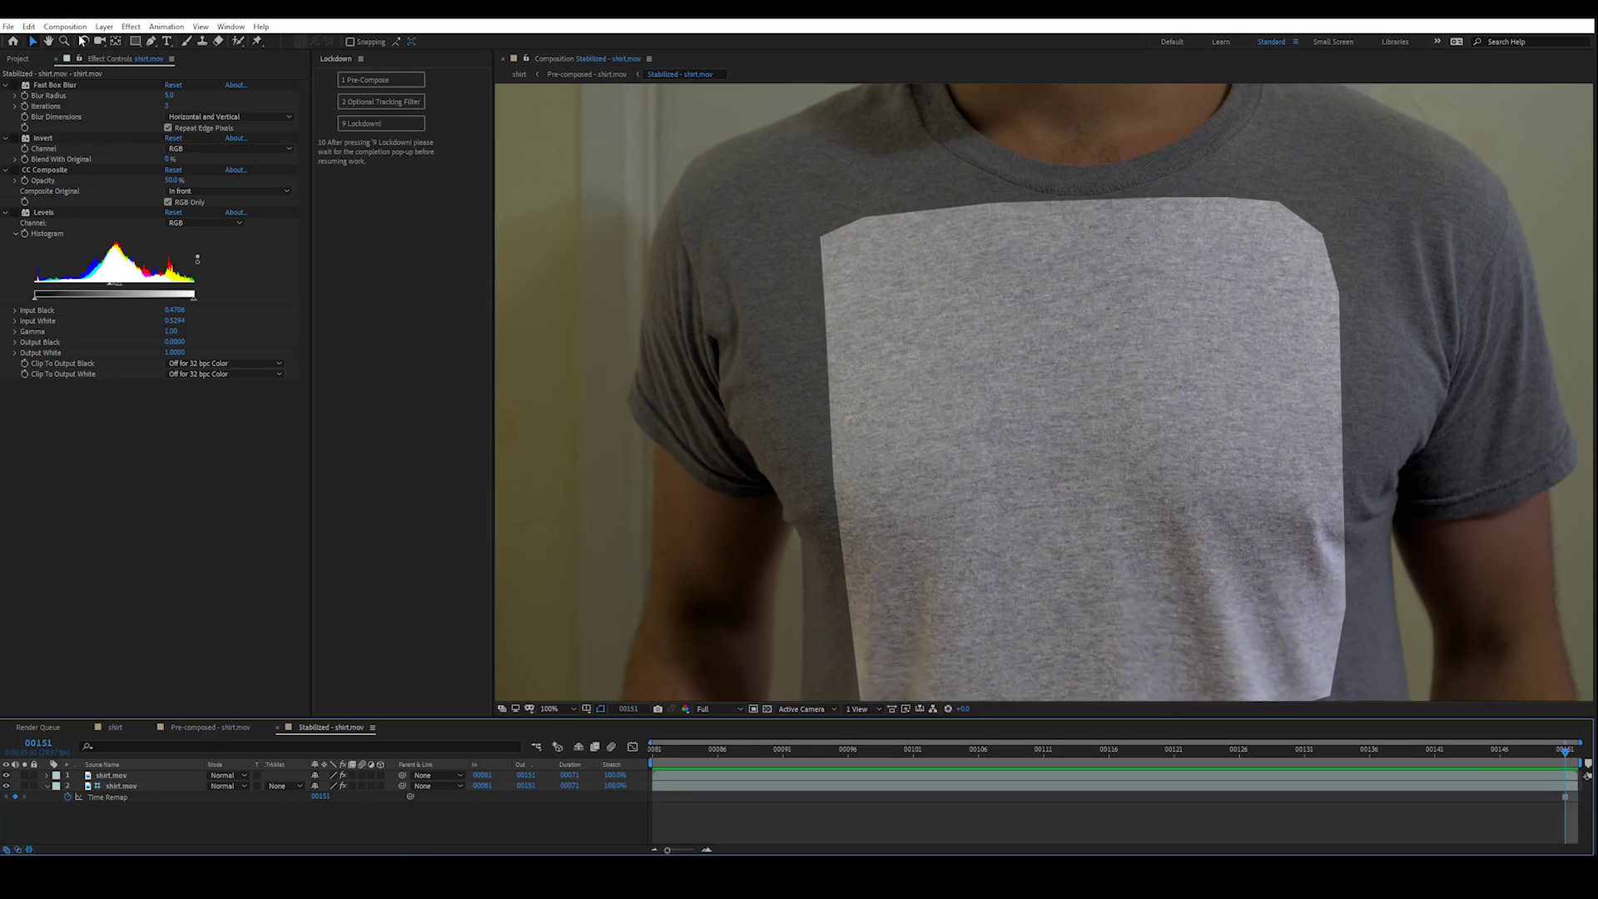
left_click(29, 59)
left_click_drag(45, 183, 1073, 527)
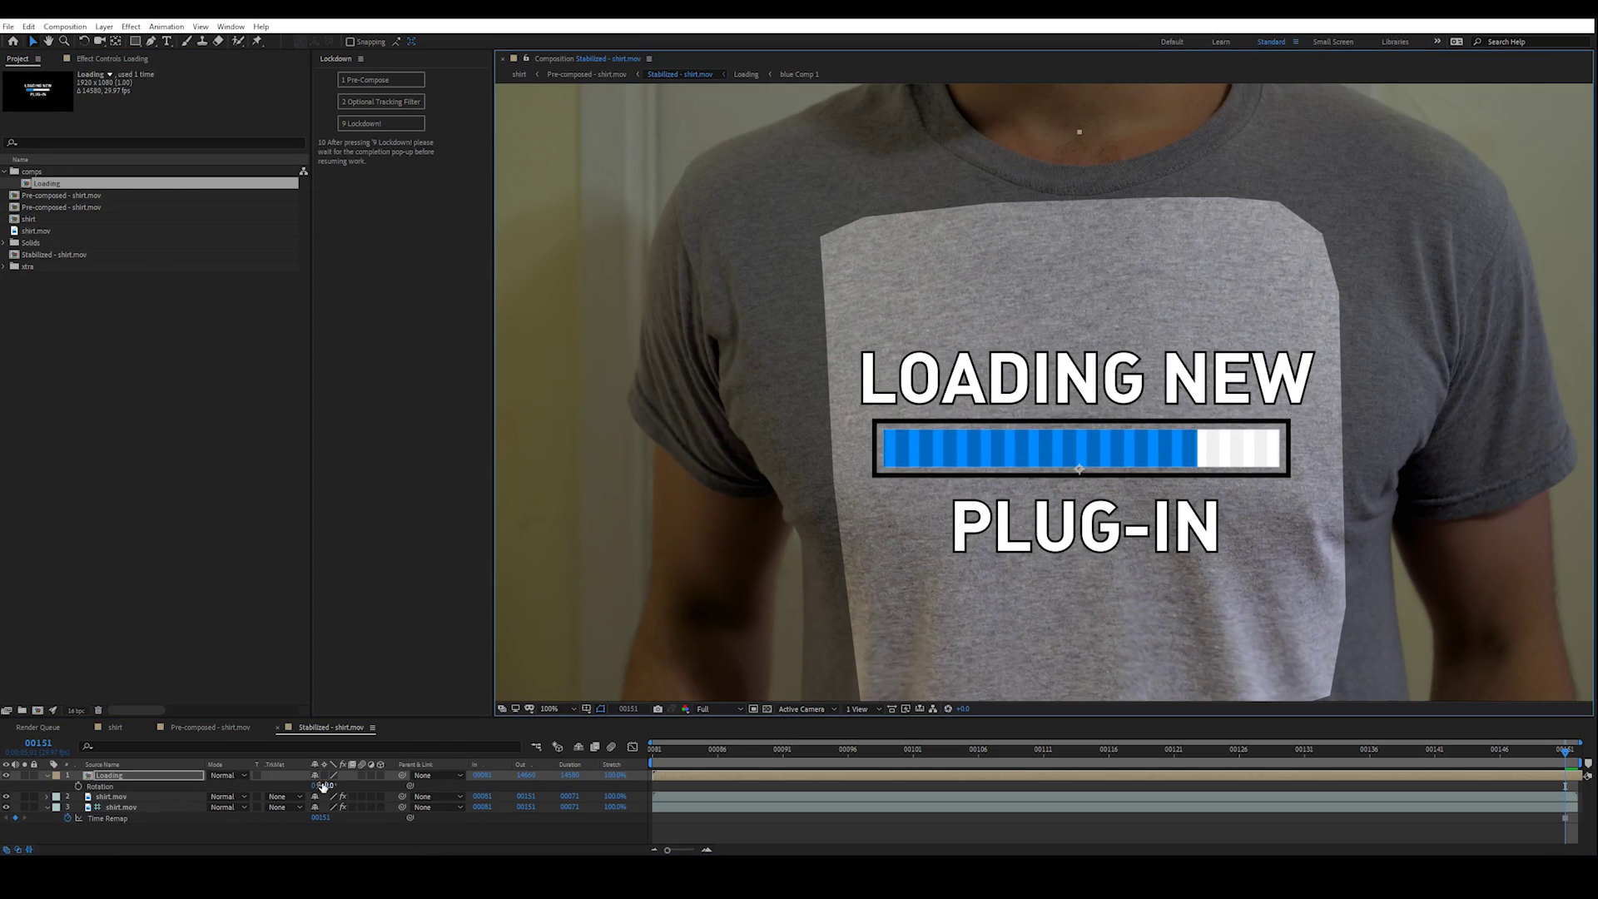
left_click(223, 775)
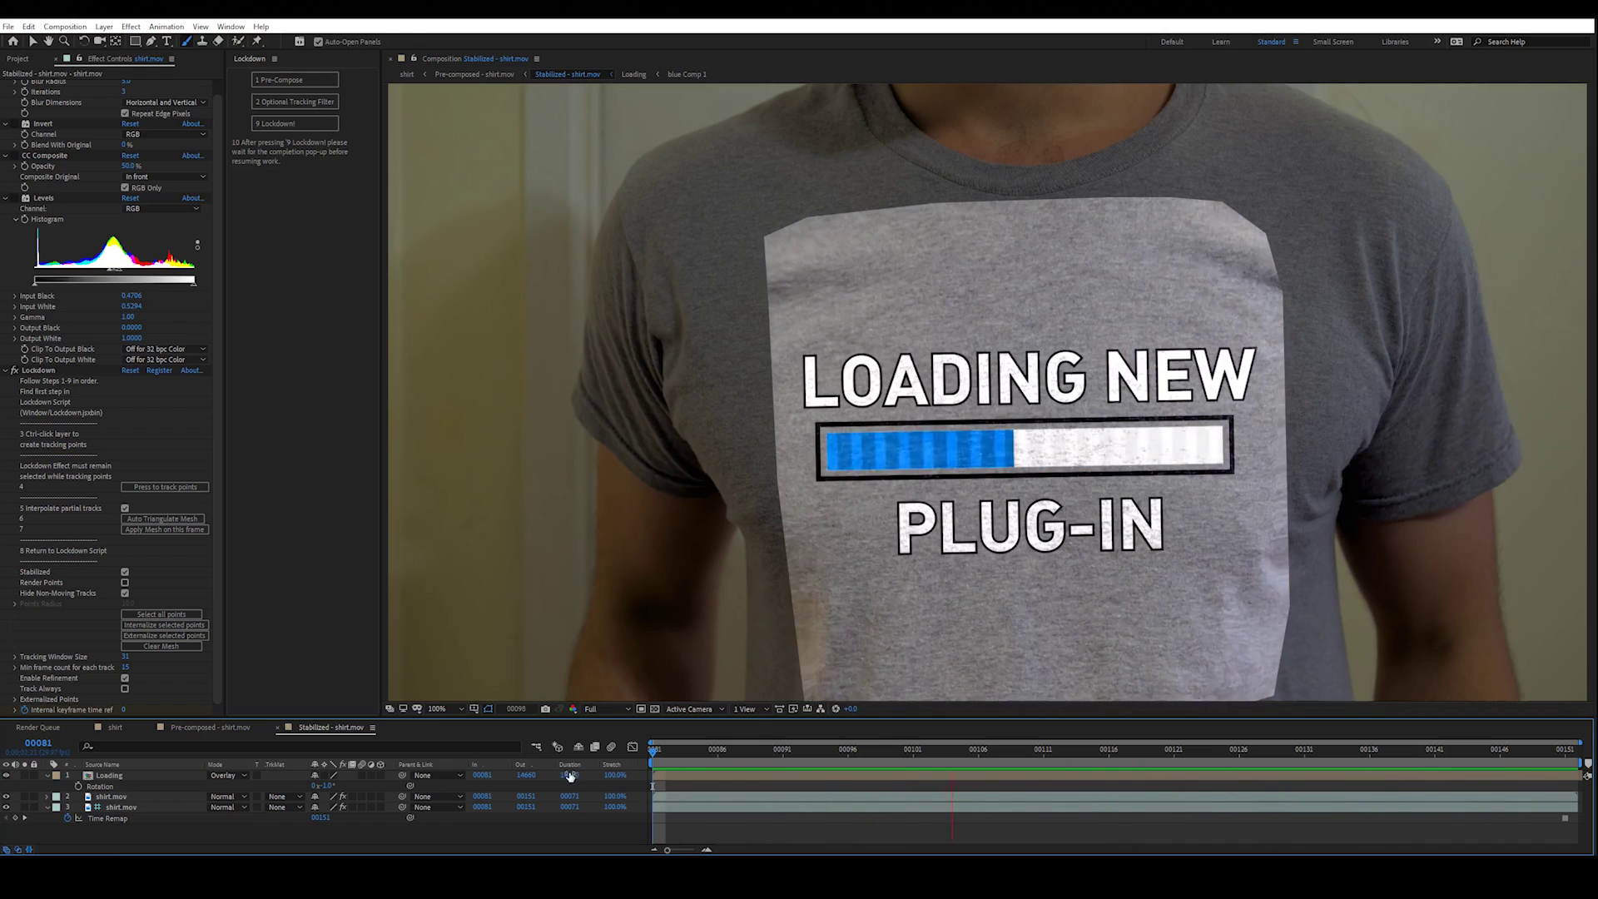
Go up to the Pre-composed - shirt.mov composition and play back the Loading graphic attached to the moving shirt
key("Tab")
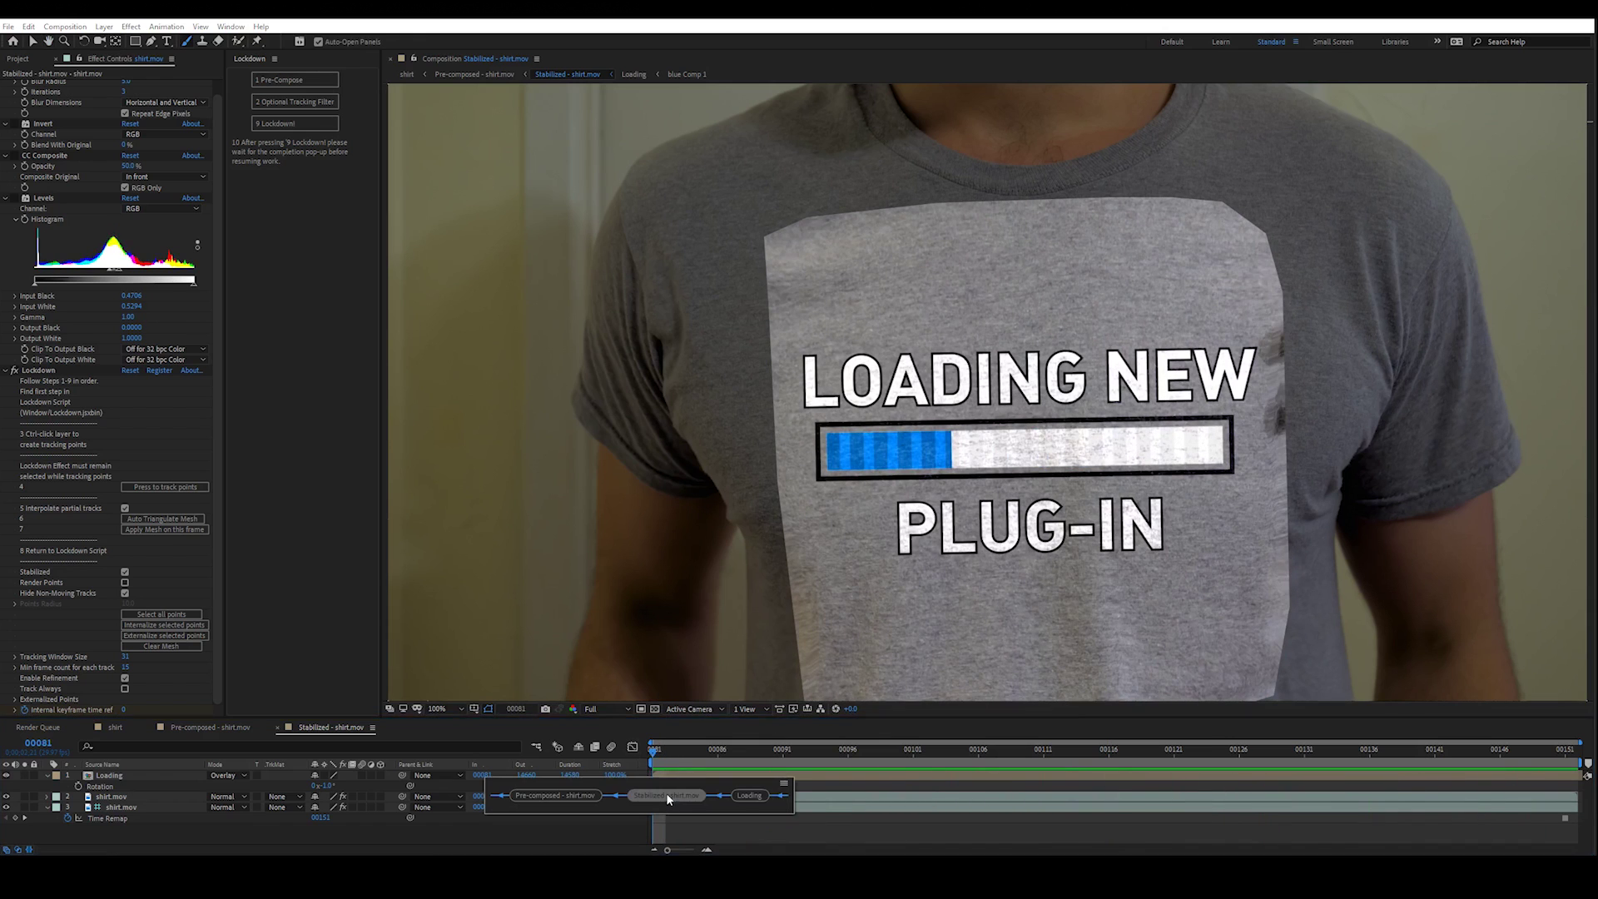
left_click(583, 796)
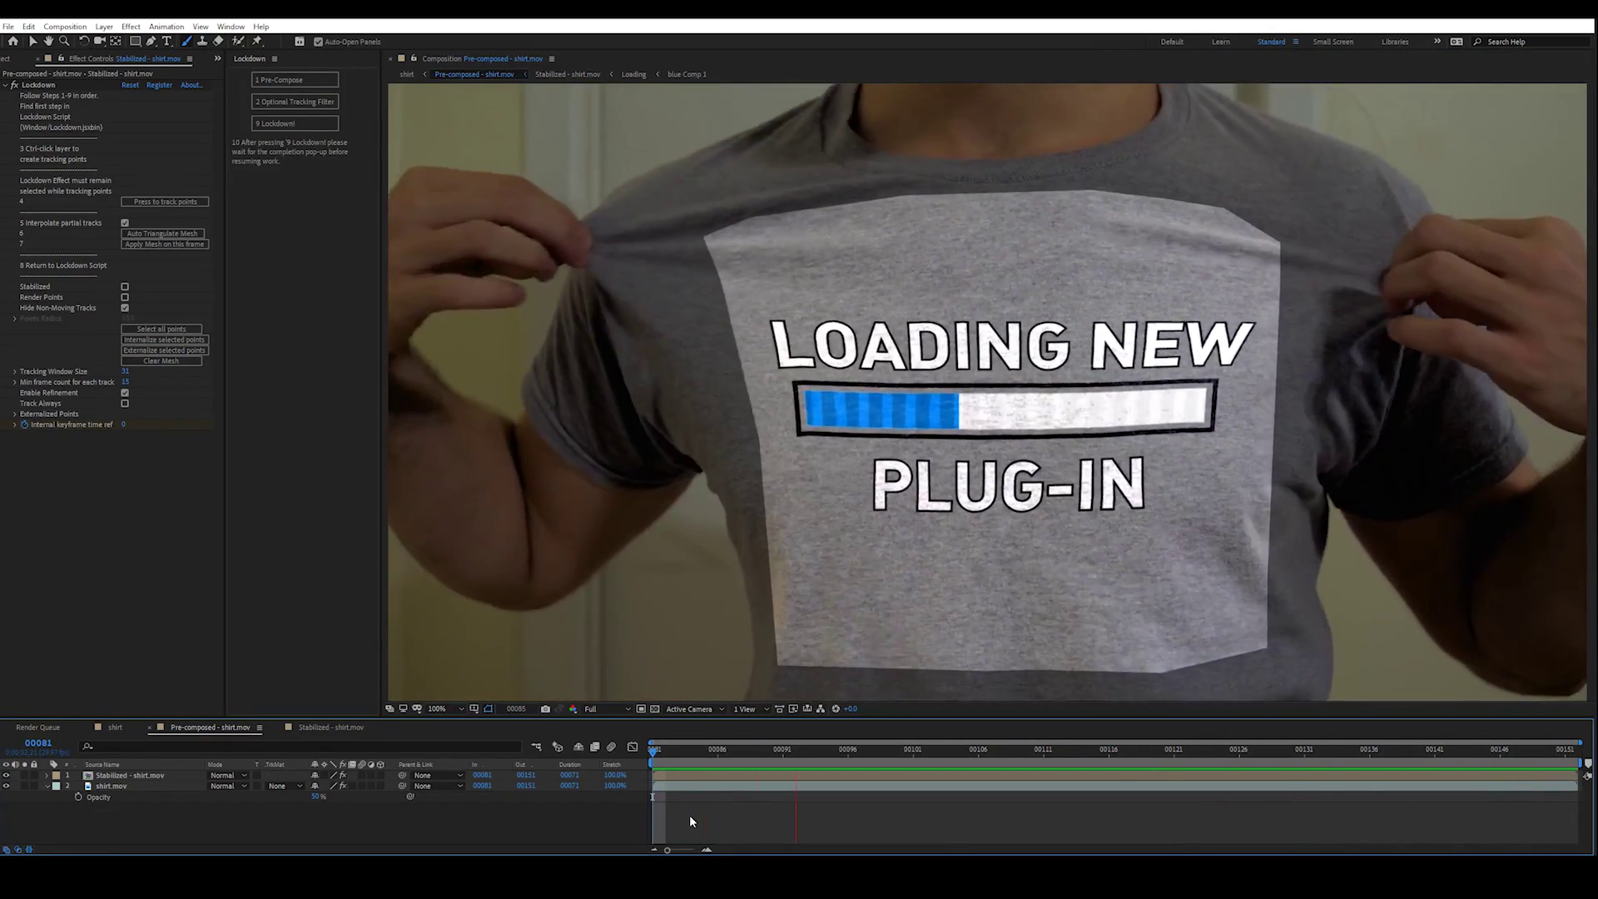
key("space")
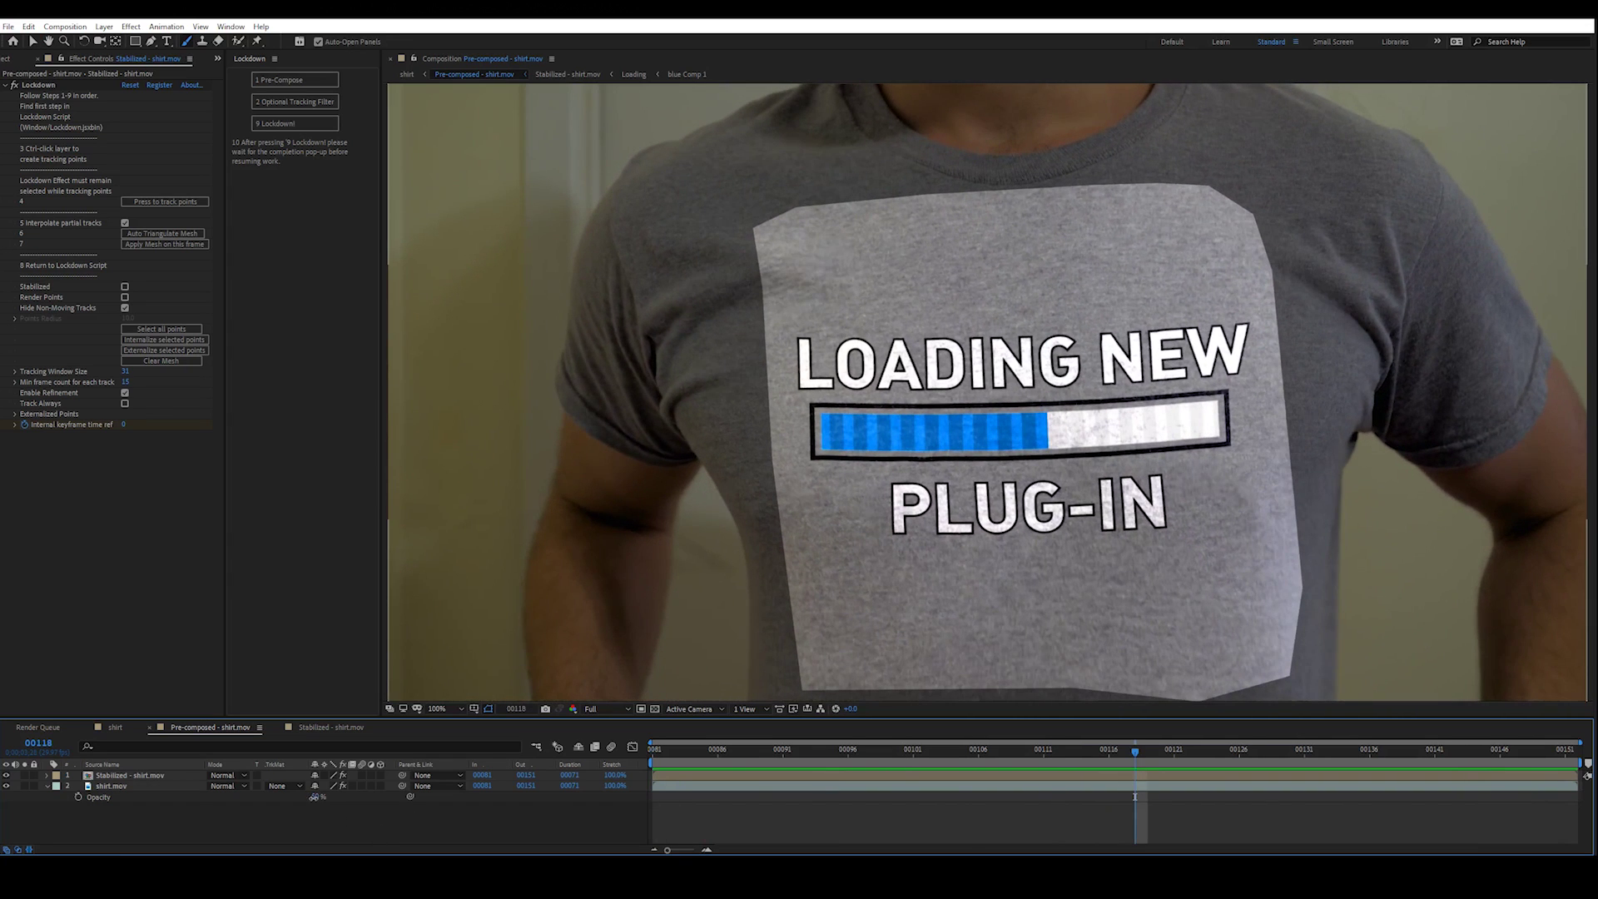